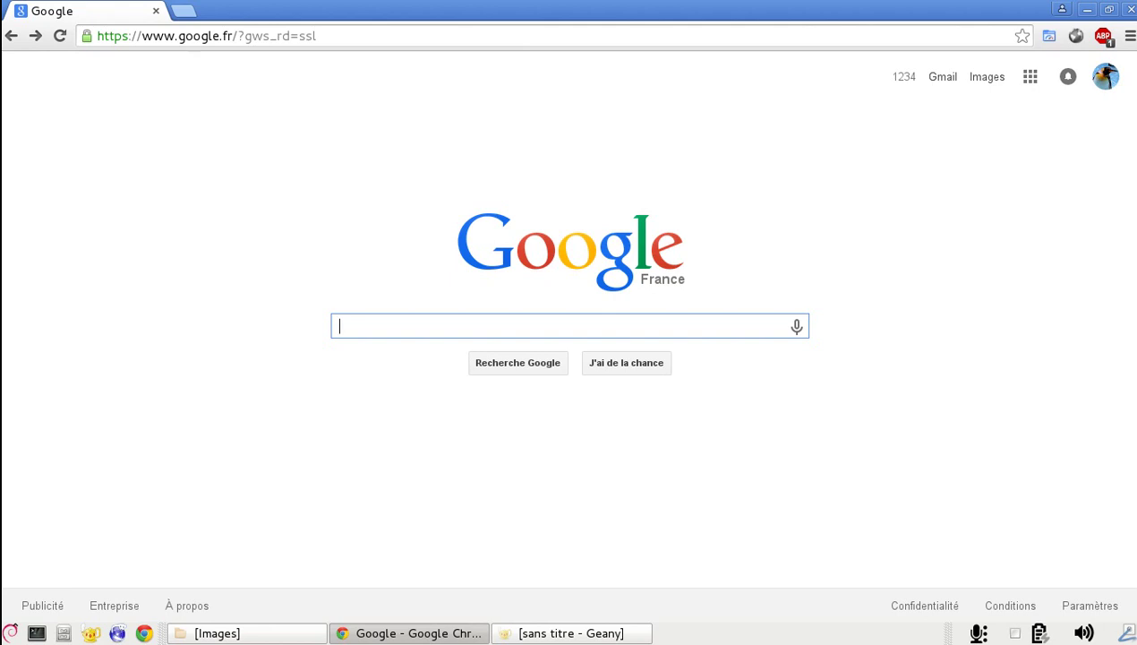
Search Google for 'carte de visite parchance.fr' and open the Parchance.fr business card page
type("carte de visi")
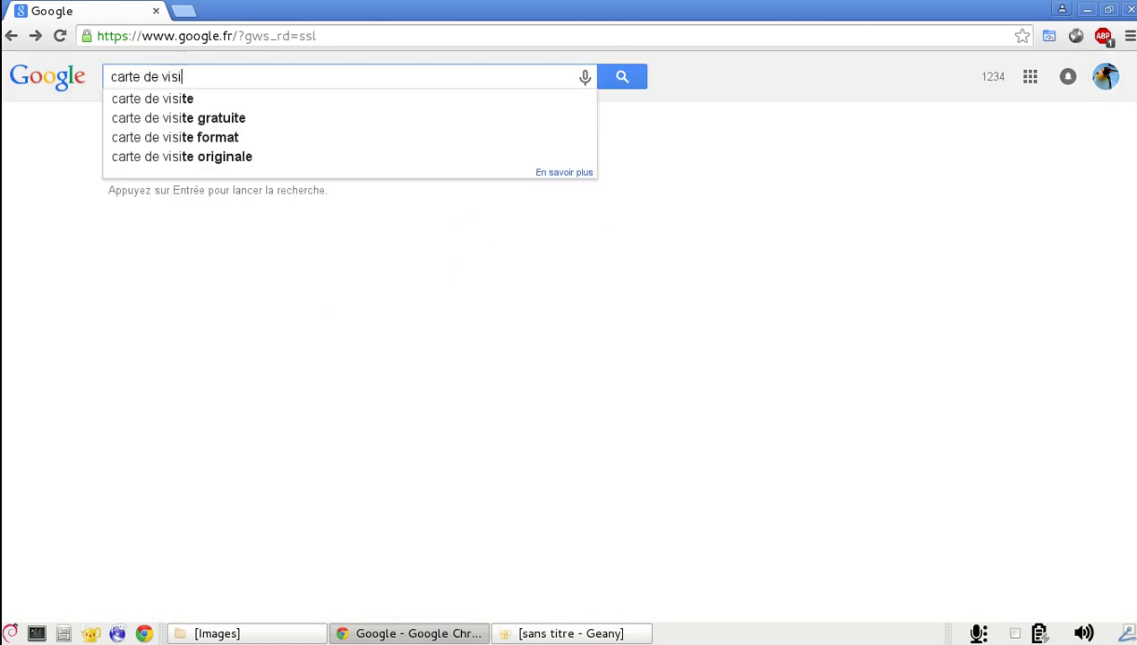
type("te parchance.fr")
key("Return")
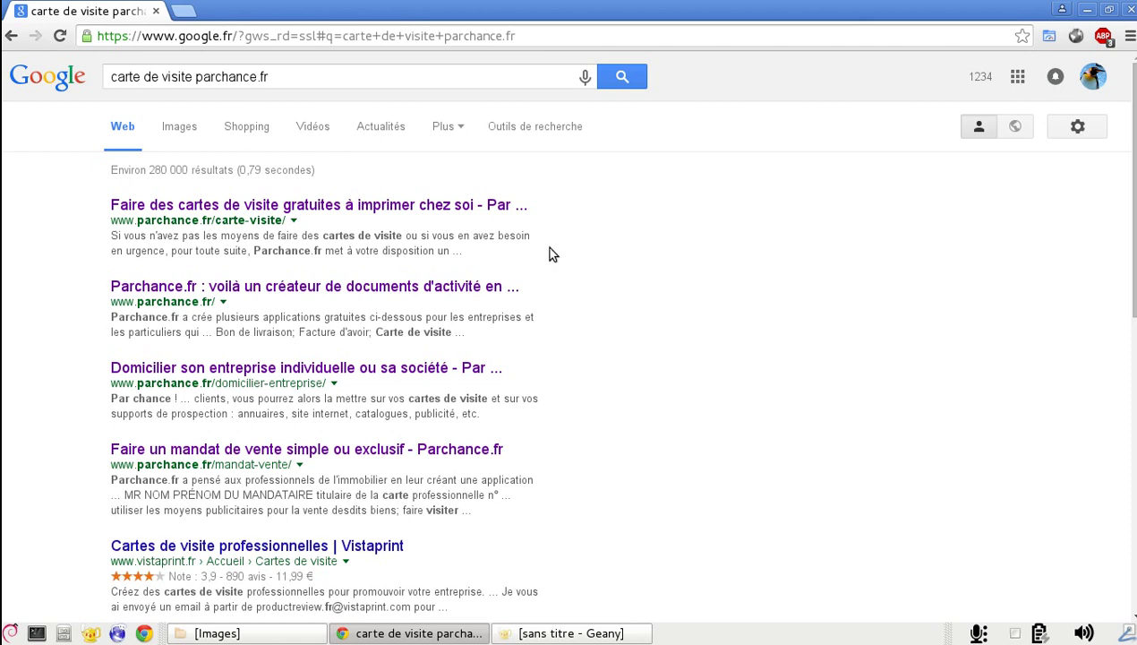
left_click(460, 208)
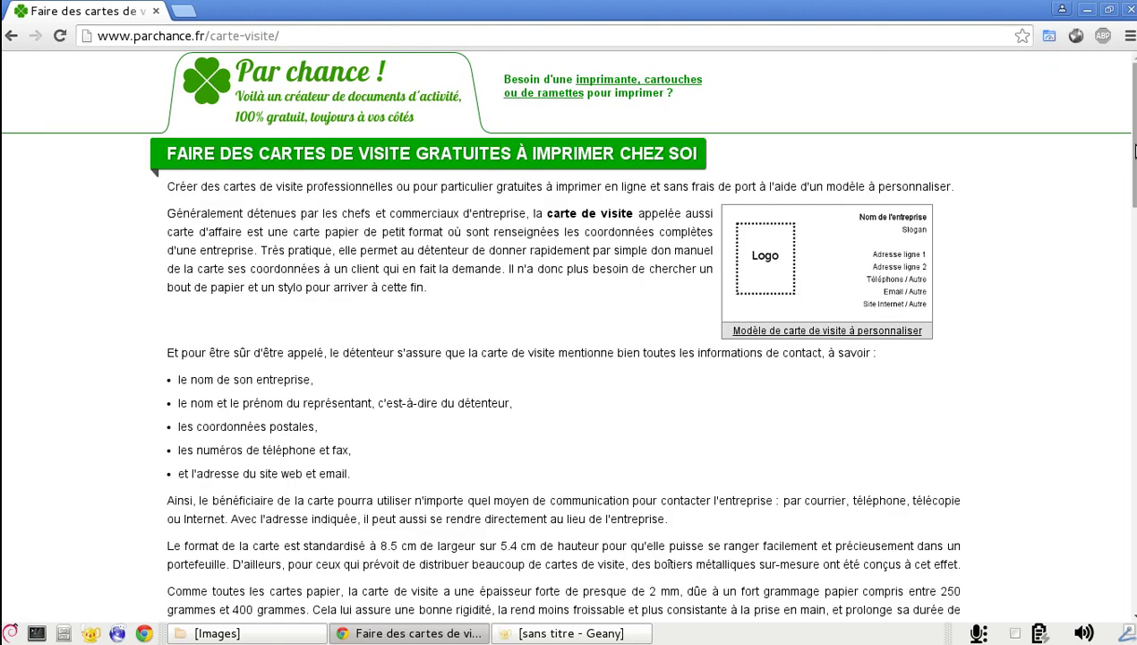
Scroll down to the Thèmes picker and card form, and browse through the available themes
scroll(1135, 151, "down", 6)
scroll(573, 335, "down", 7)
scroll(564, 335, "down", 1)
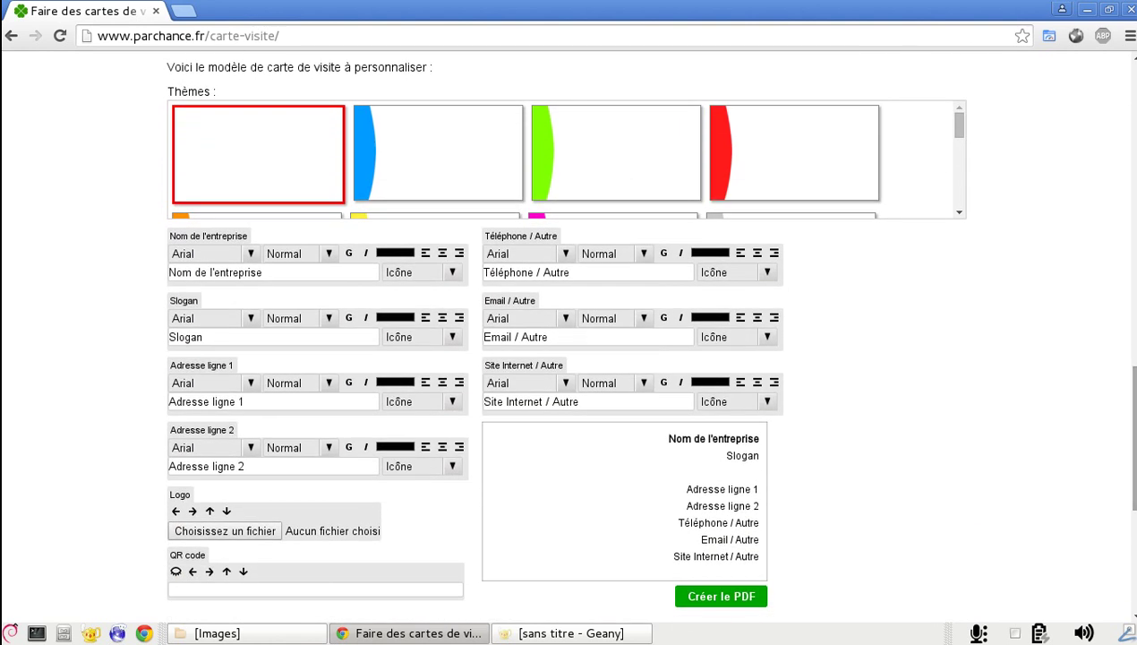
left_click(727, 401)
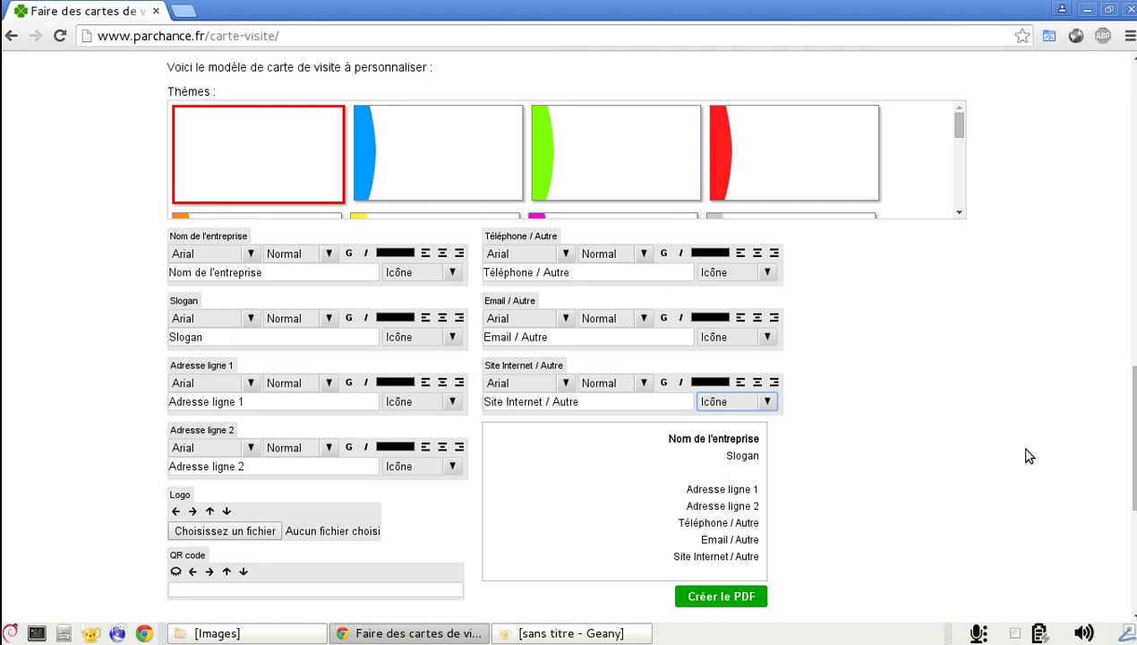
left_click(730, 272)
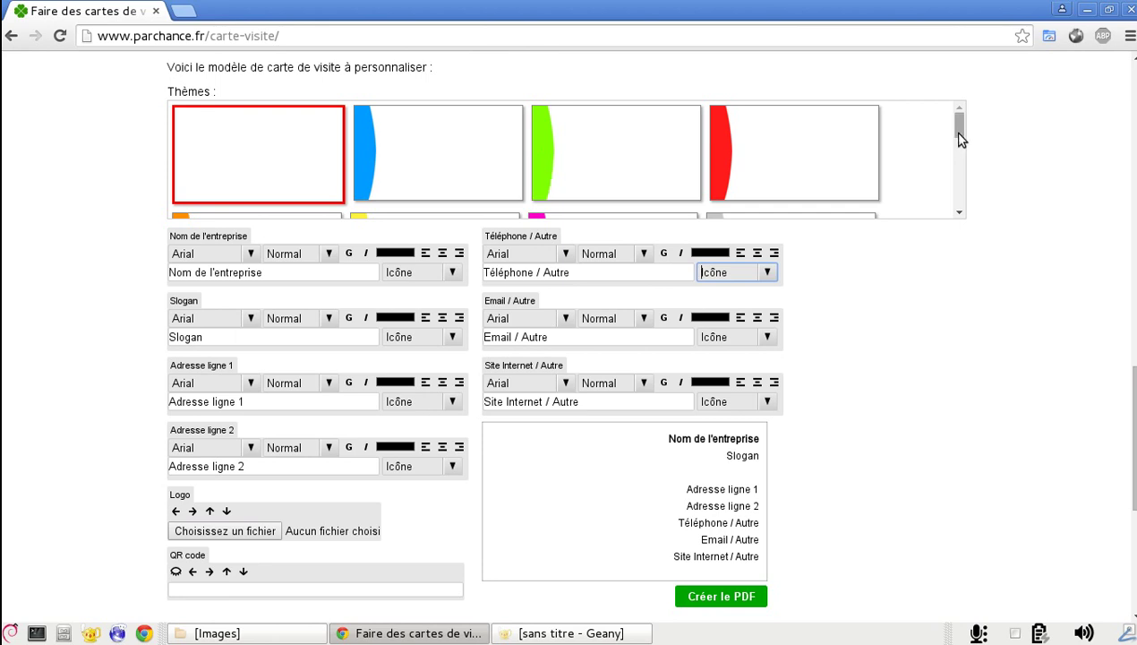
scroll(958, 135, "down", 2)
mouse_move(959, 141)
left_mouse_down()
mouse_move(977, 162)
mouse_move(961, 155)
mouse_move(974, 193)
mouse_move(956, 123)
left_mouse_up()
Apply the blue theme to the business card
left_click(427, 140)
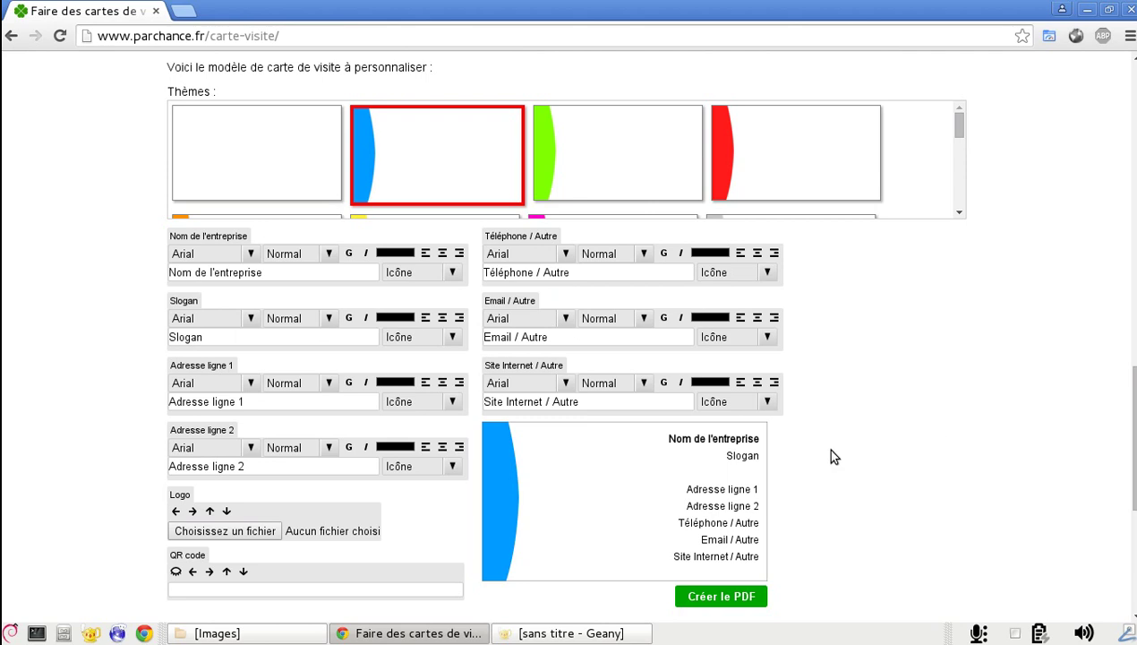
left_click(448, 466)
left_click(256, 316)
left_click(271, 447)
left_click(408, 341)
left_click(488, 382)
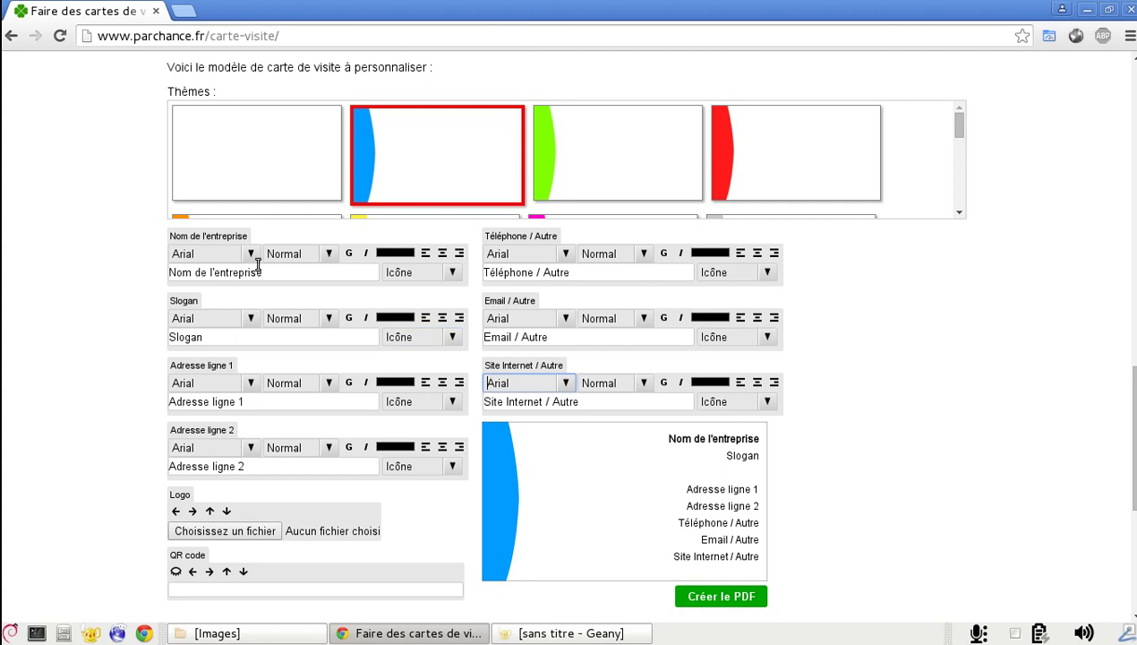
Enter company name 'A votre service' and slogan 'Nous intervenons 24h/24h', then clear address line 1
left_click(265, 273)
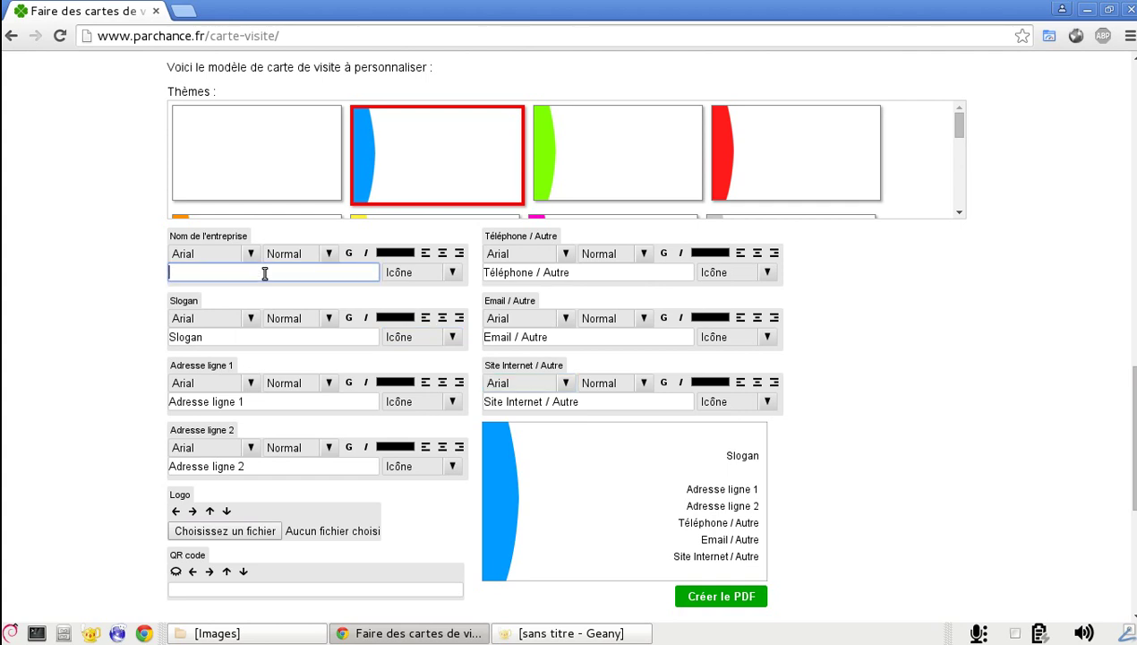
type("A votre service")
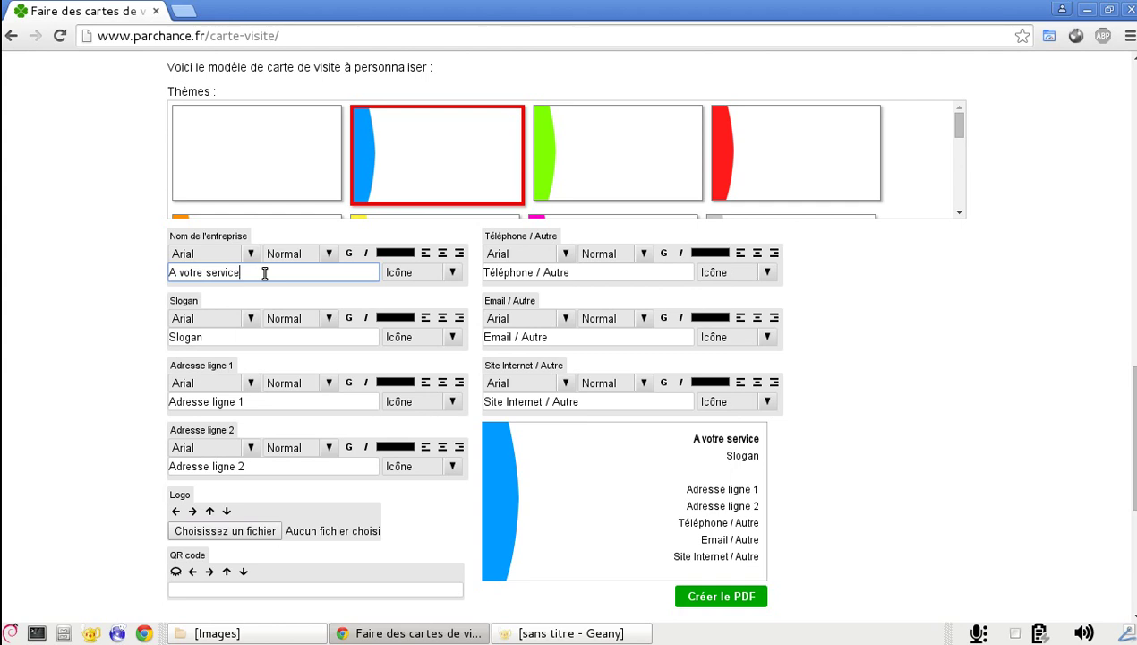
left_click(256, 335)
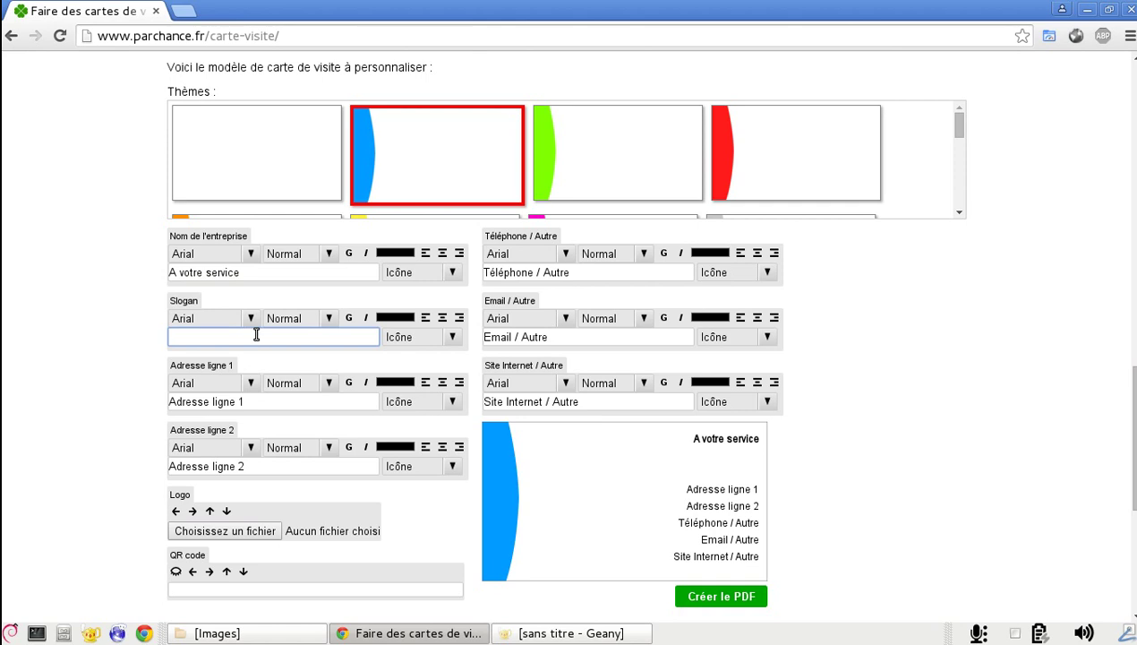
type("Nous intervenons 24h/24h")
key("Tab")
key("Tab")
key("Tab")
key("Tab")
key("Tab")
key("Tab")
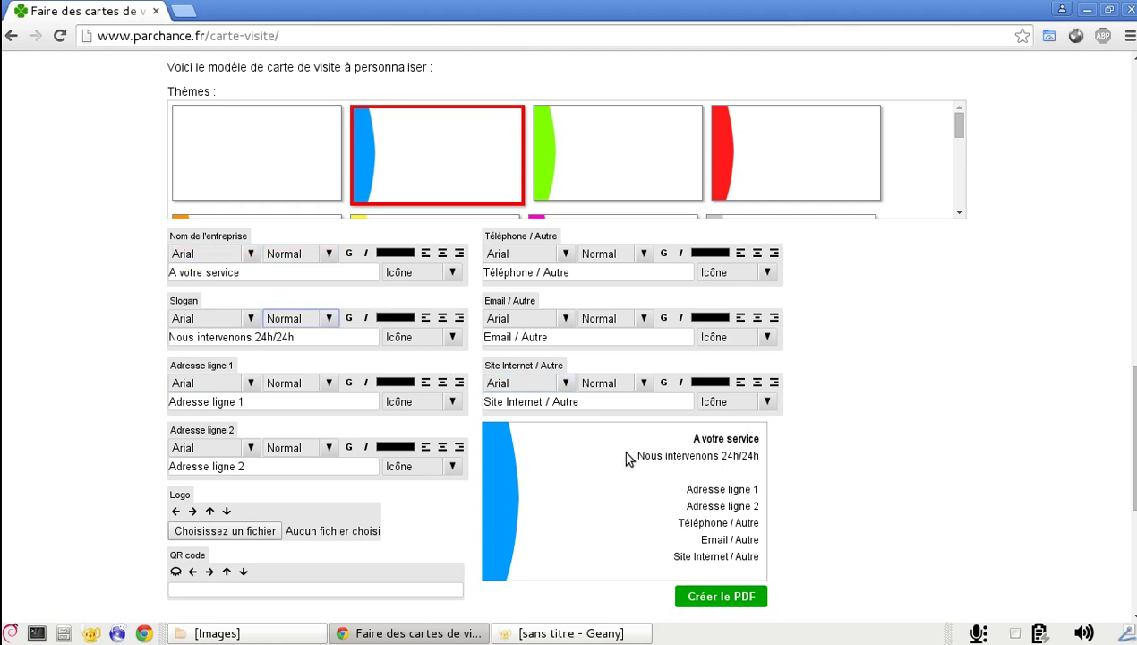
key("Tab")
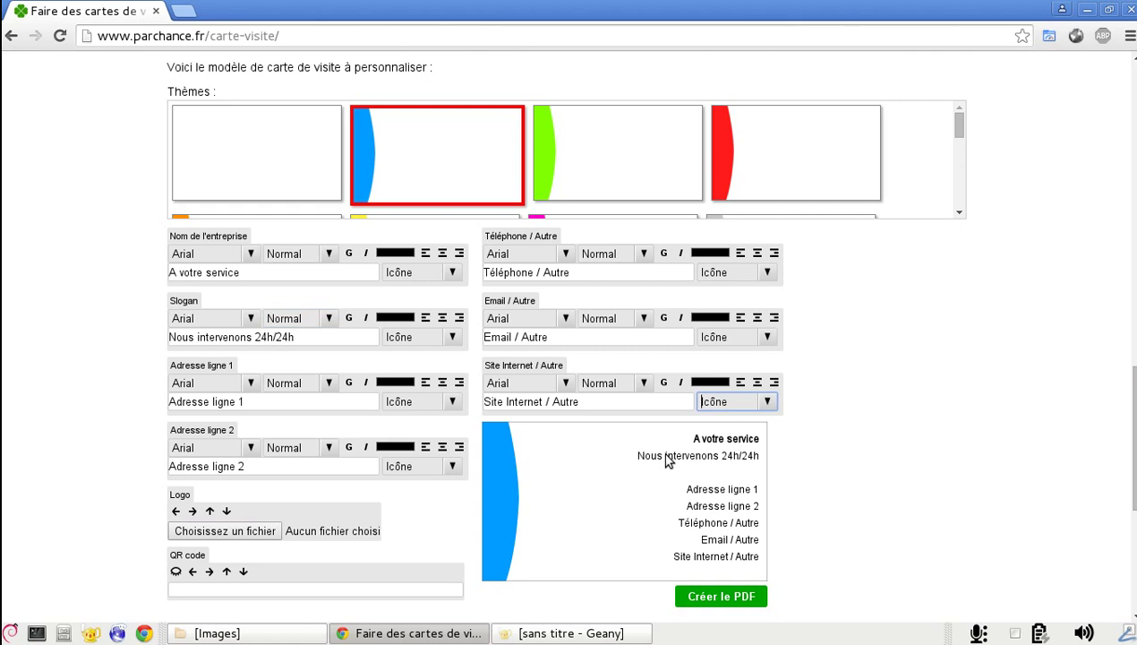
key("Tab")
left_click(268, 405)
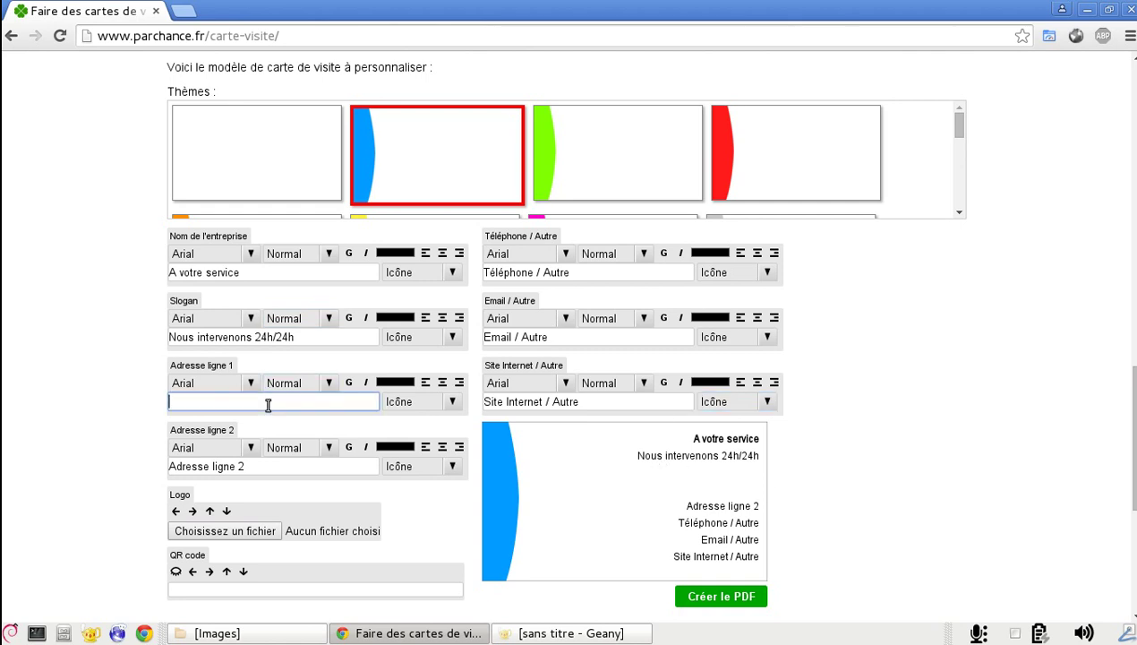
Enter the street address, postcode and city on the two address lines
type("1 rue de Paris")
key("Tab")
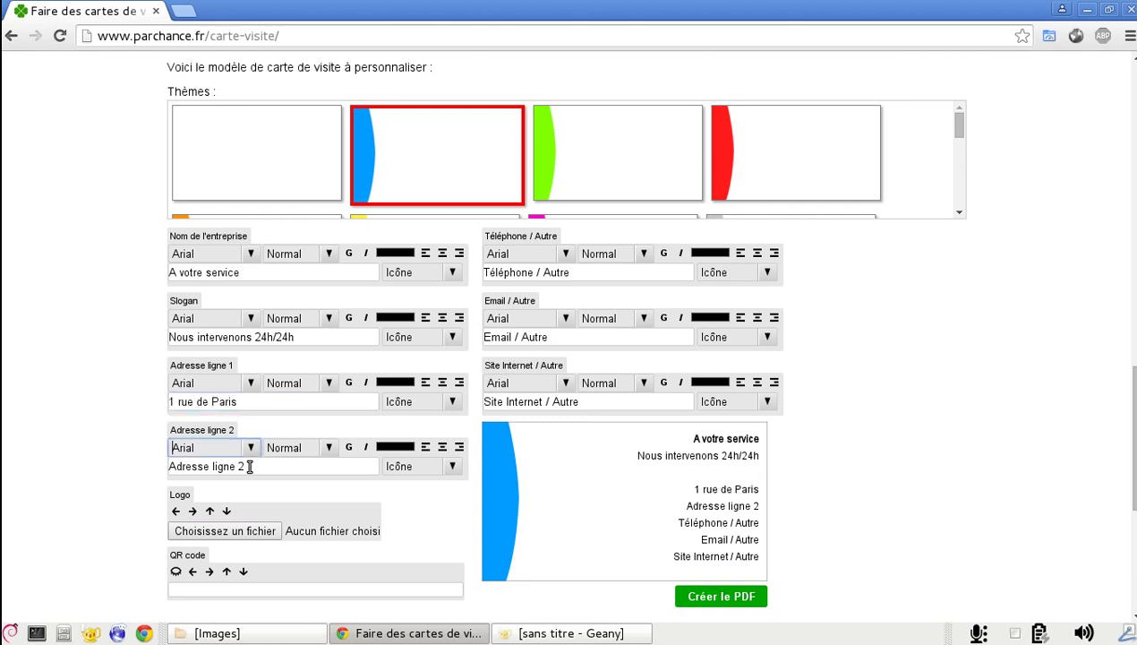
left_click(251, 466)
type("7500")
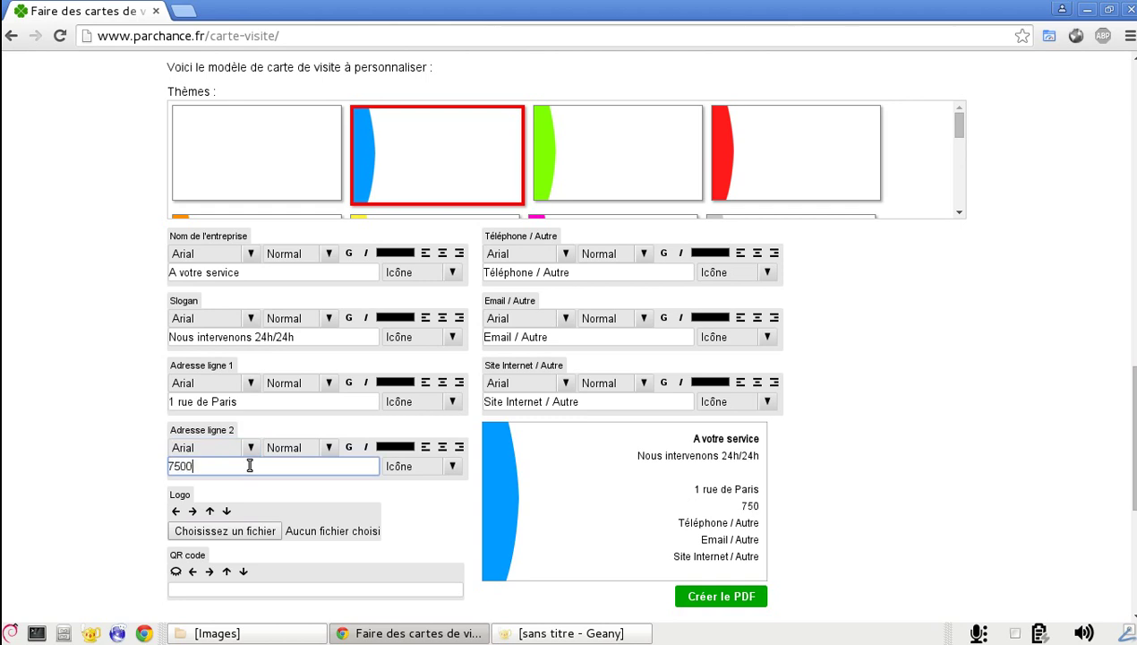
type("1 Paris")
key("Tab")
left_click(553, 278)
type("01.")
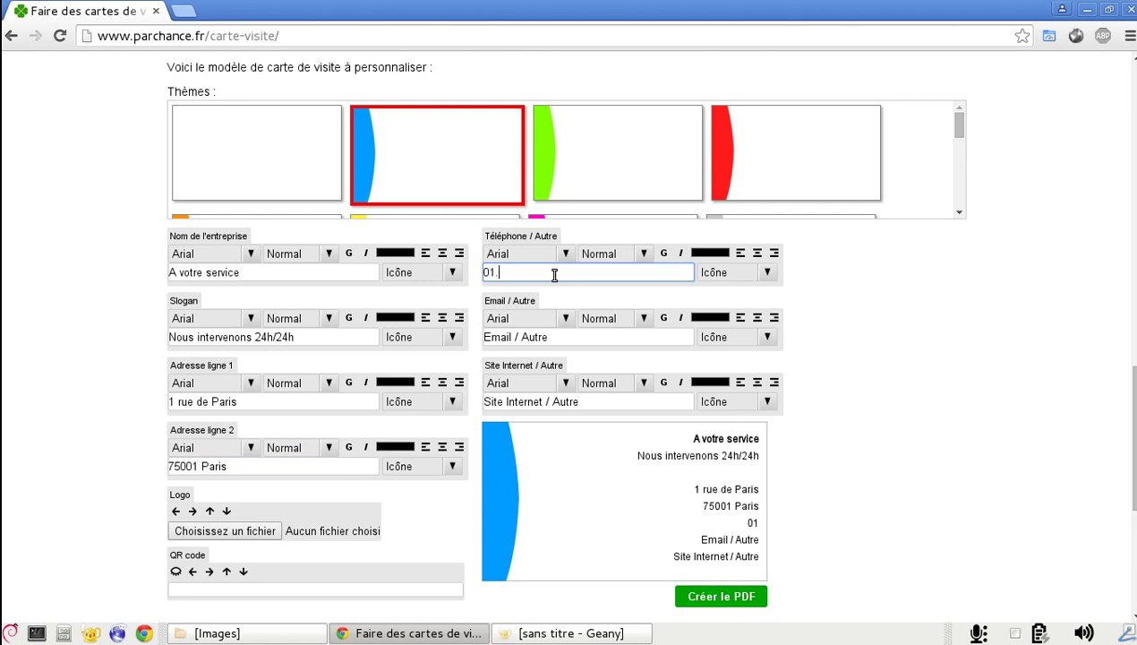
type("45.00.00.00")
left_click(540, 337)
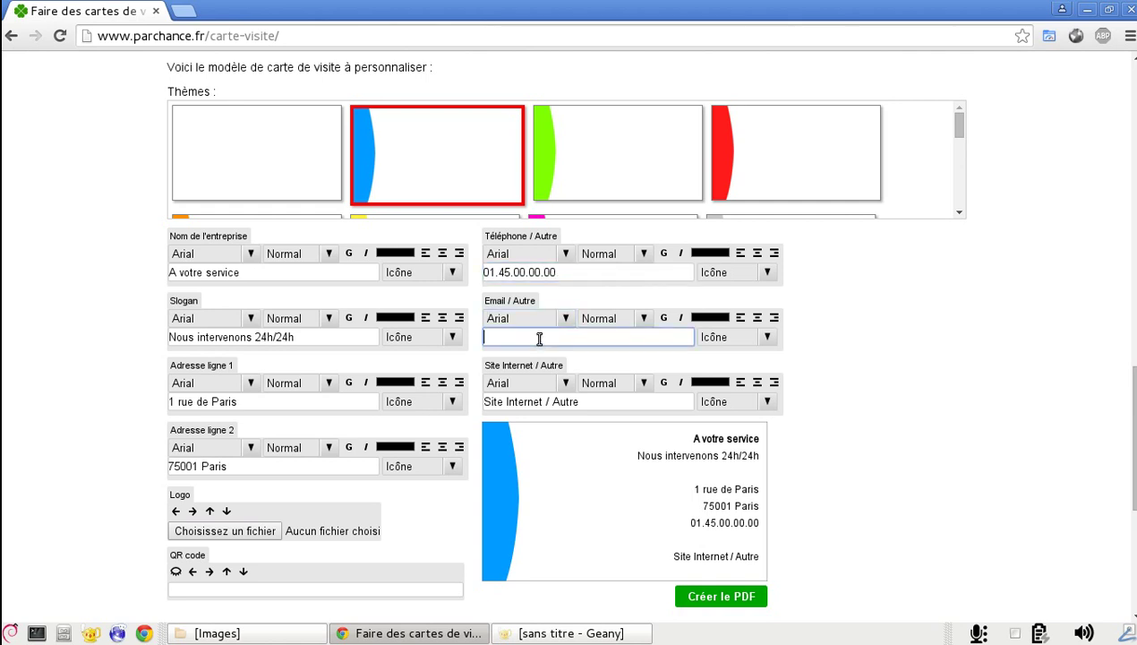
type("contact@e")
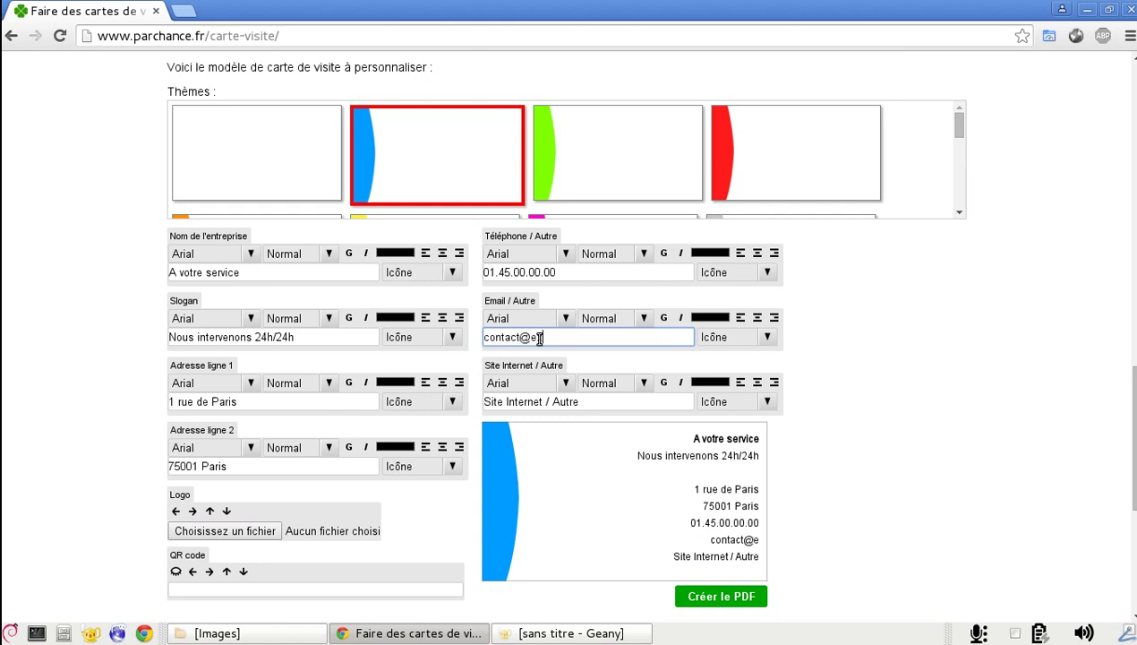
type("xample.com")
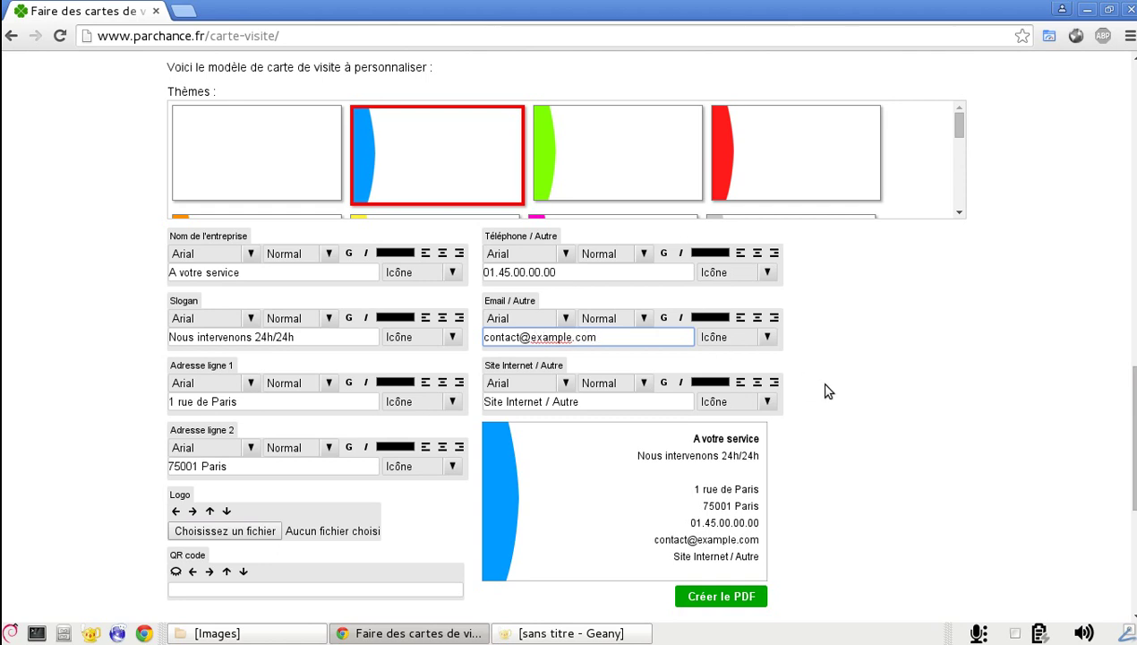
left_click(616, 403)
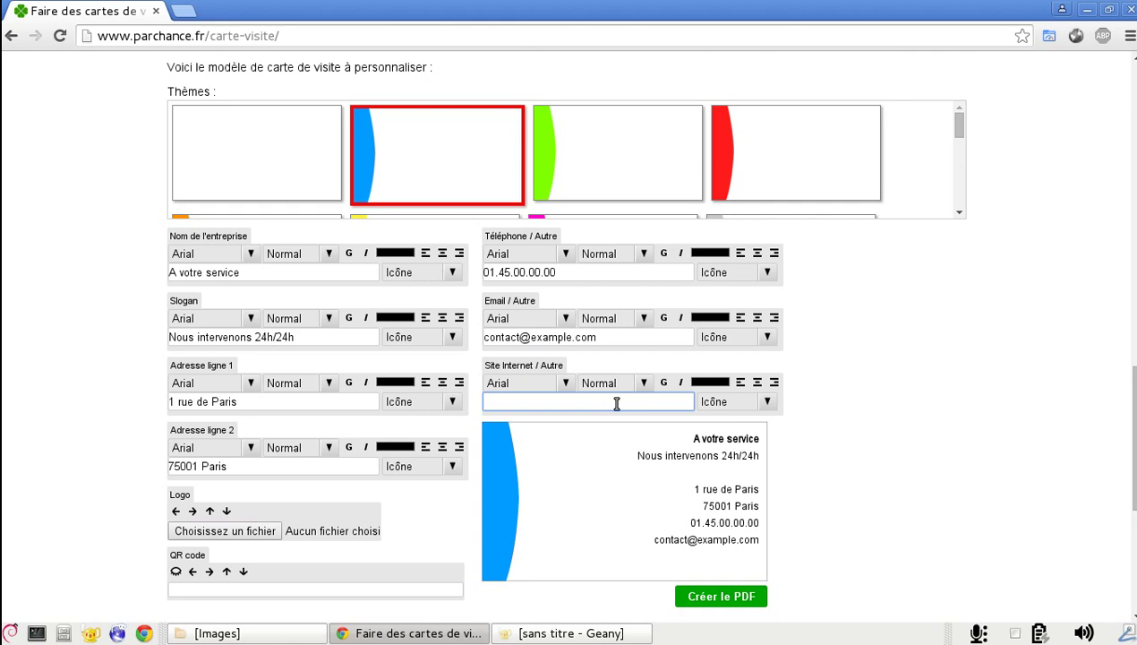
type("www.exampl")
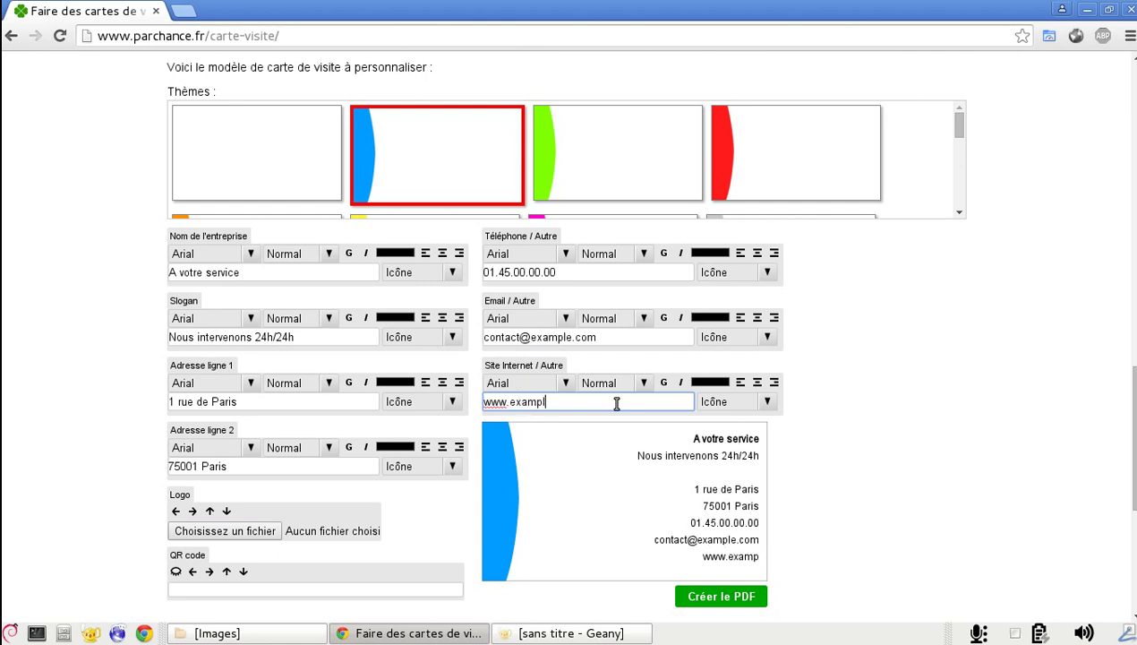
type("e.com")
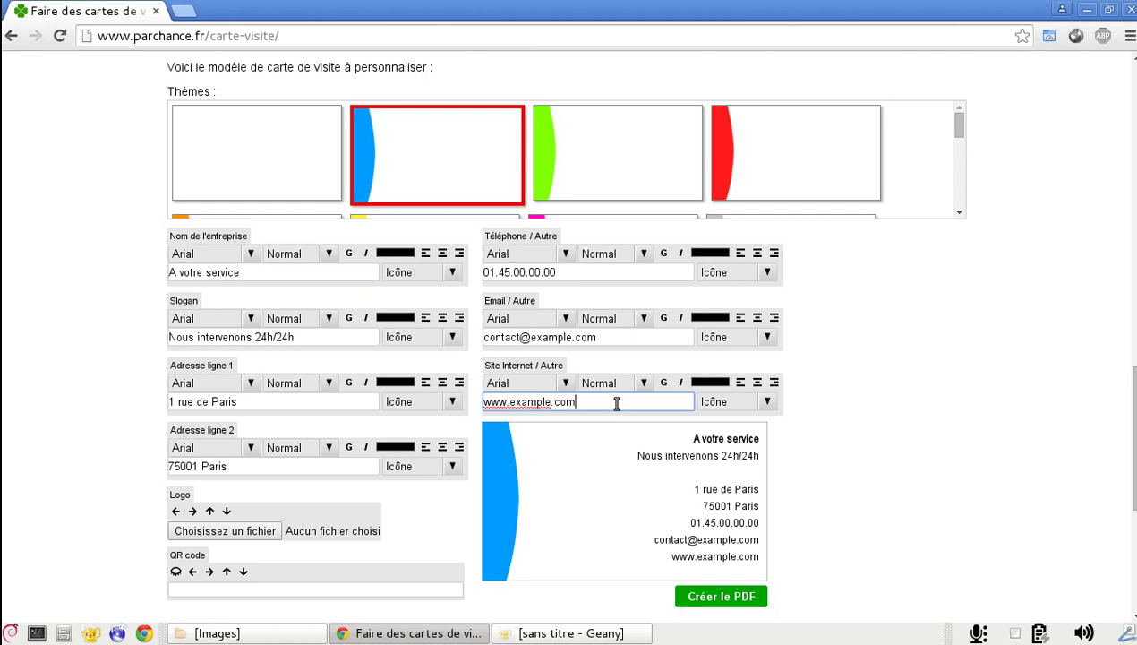
left_click(622, 464)
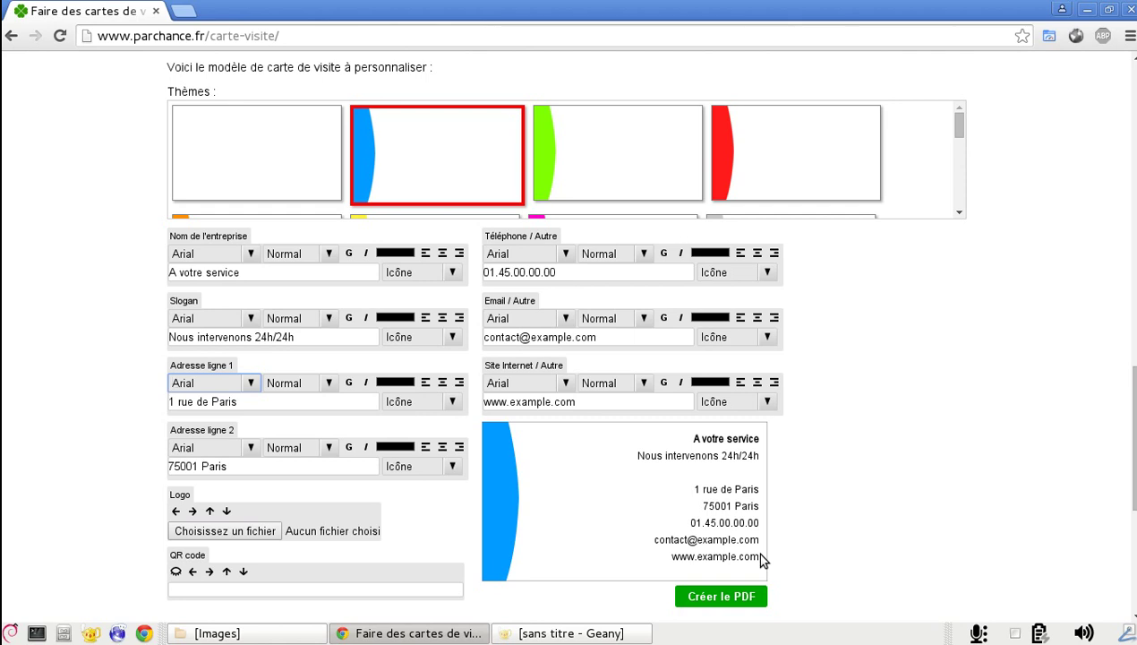
Replace the website with facebook.com/example and give that line a Facebook icon
left_click(767, 403)
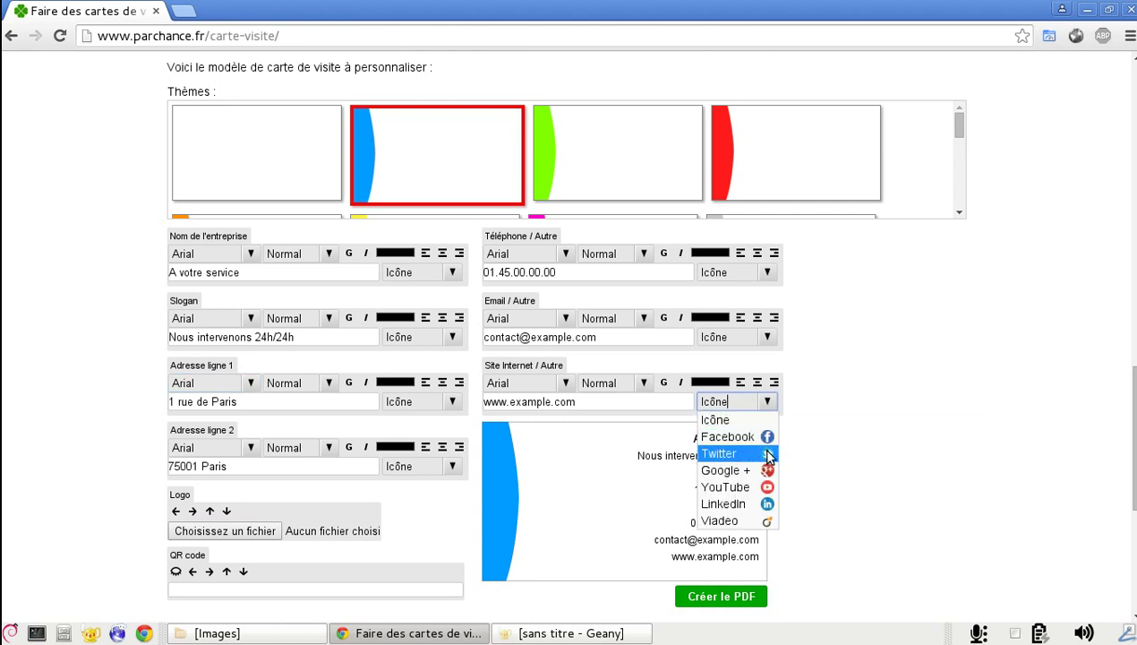
left_click(841, 498)
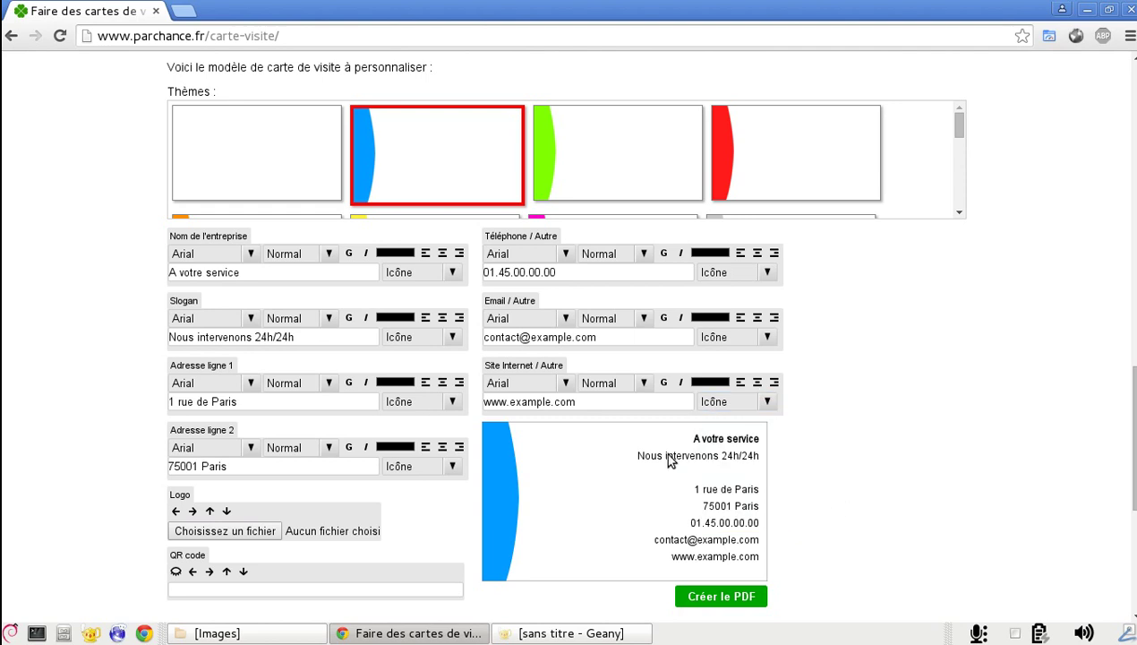
left_click_drag(613, 402, 471, 398)
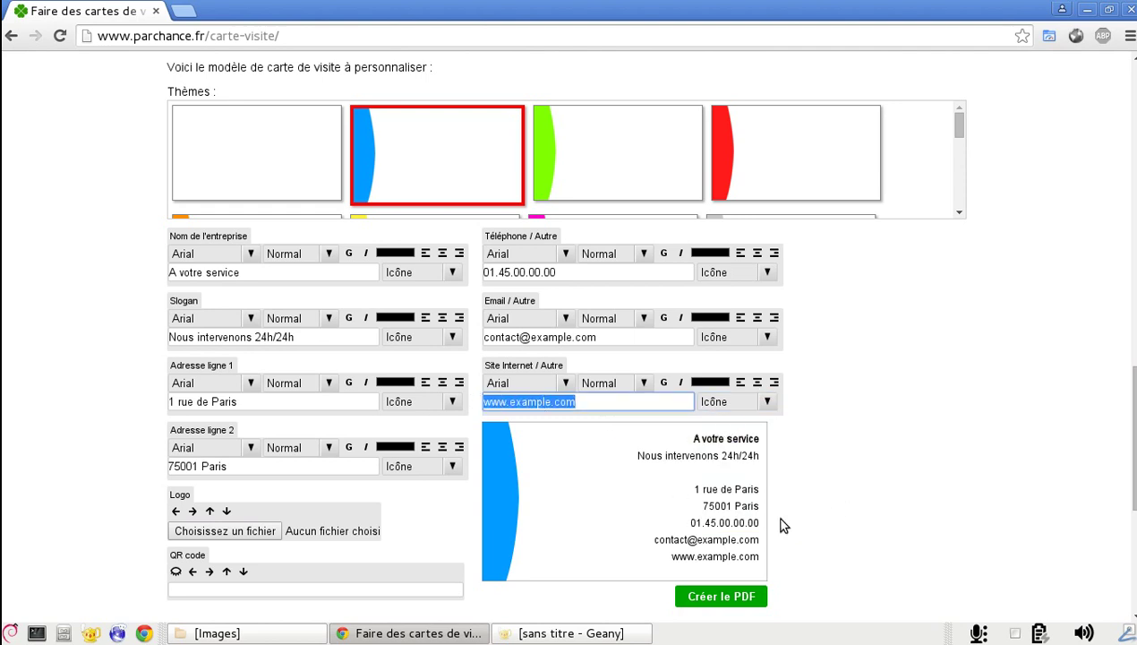
key("BackSpace")
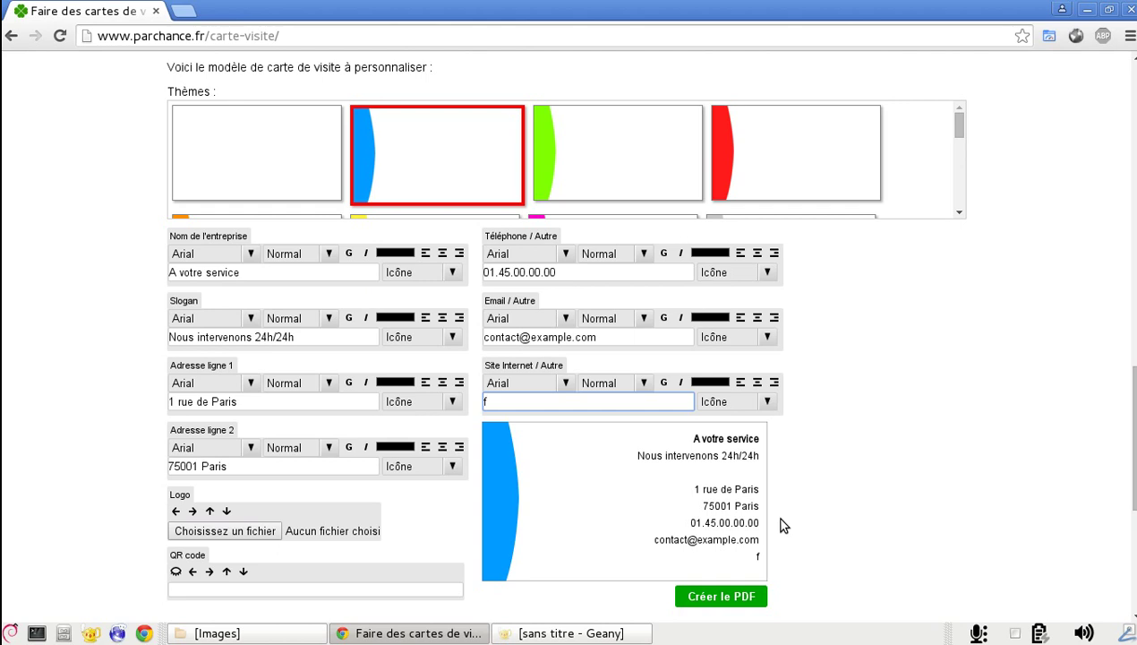
type("facebook.com/")
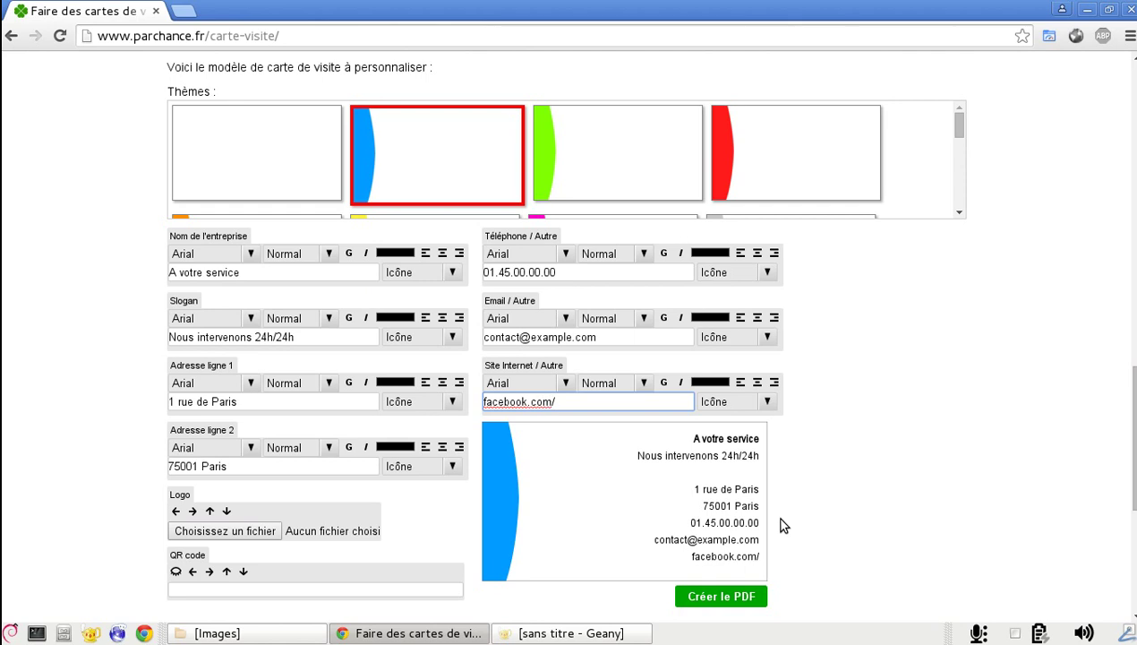
type("example")
left_click(713, 456)
left_click(768, 402)
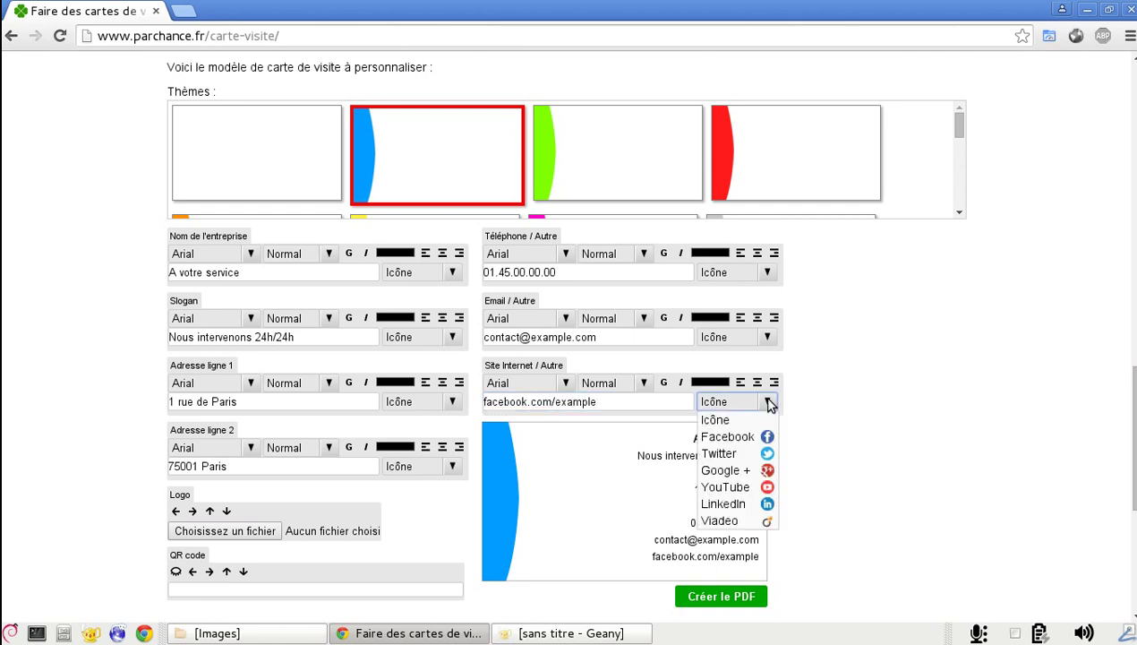
left_click(774, 437)
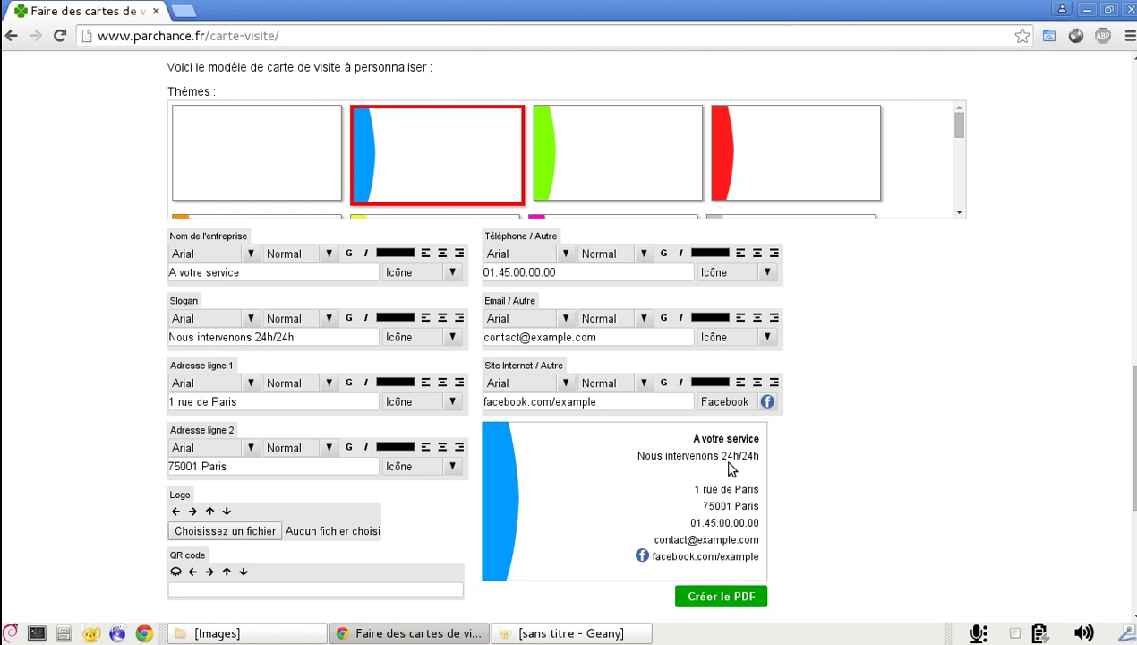
Try Lato, Verdana and Times on the company name, then return to Arial
left_click(492, 384)
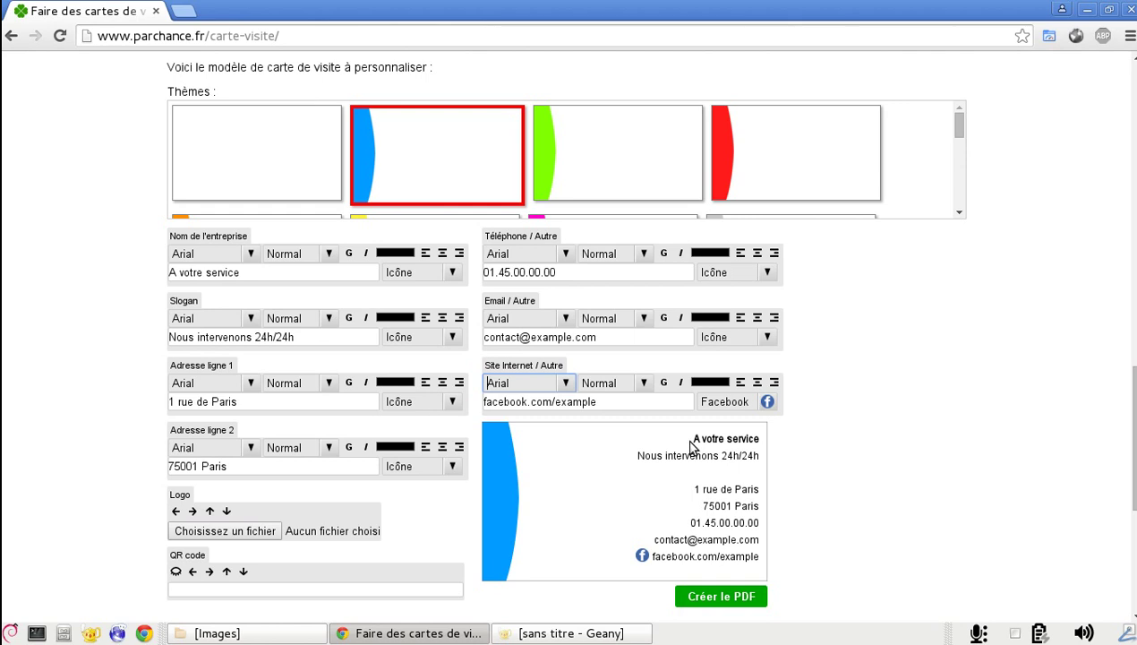
left_click(421, 336)
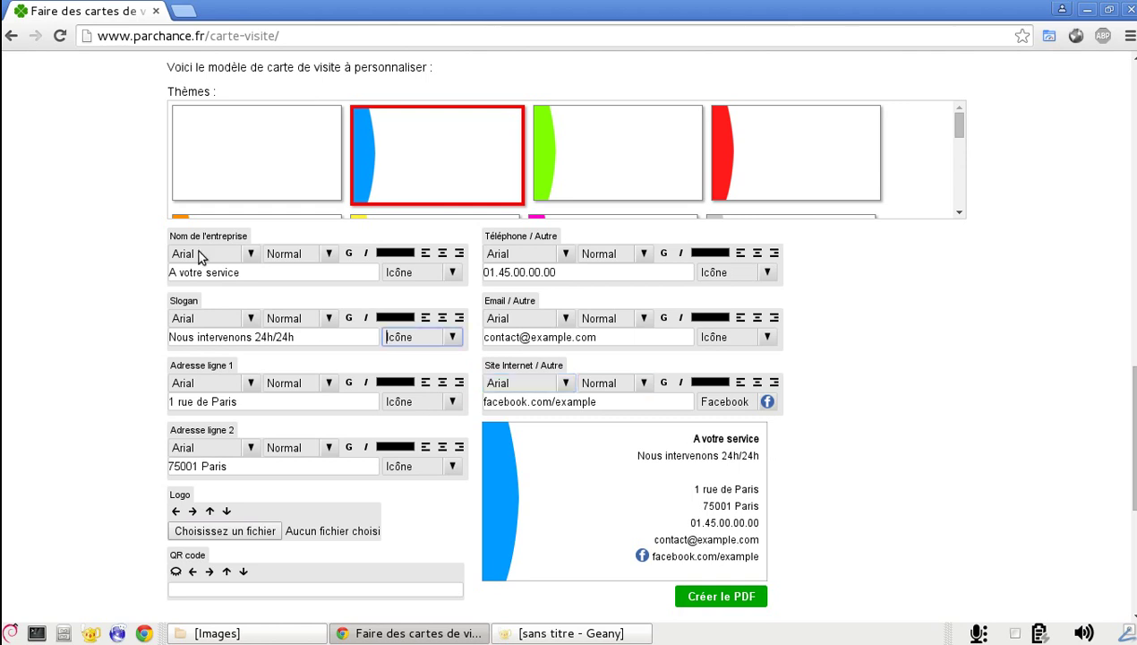
left_click(252, 254)
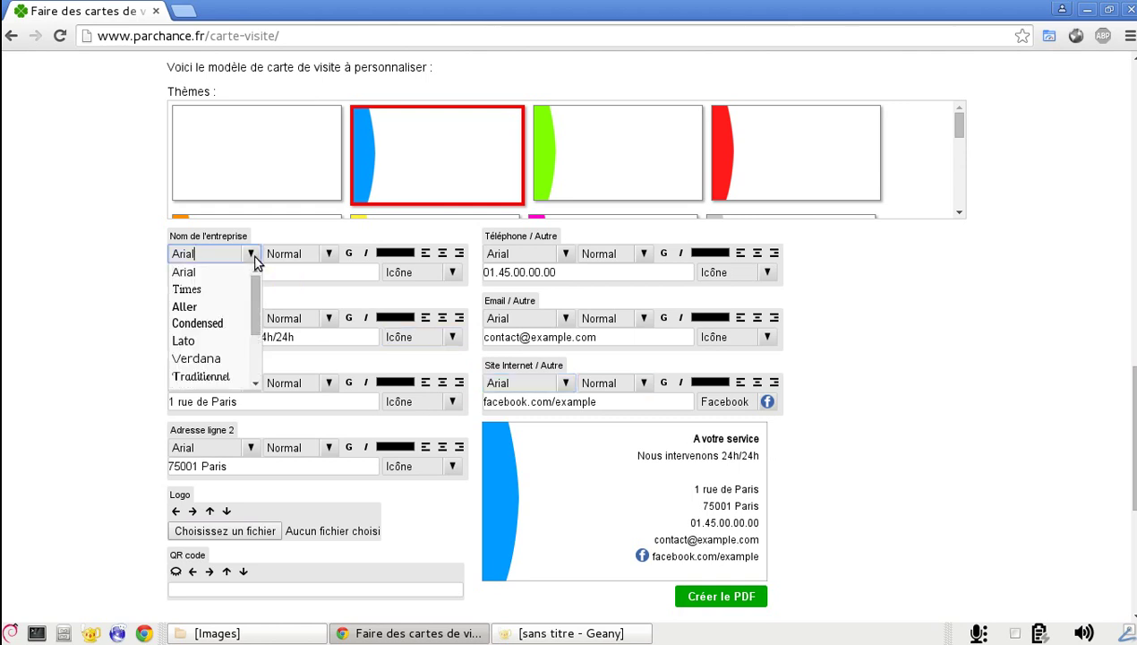
left_click(225, 341)
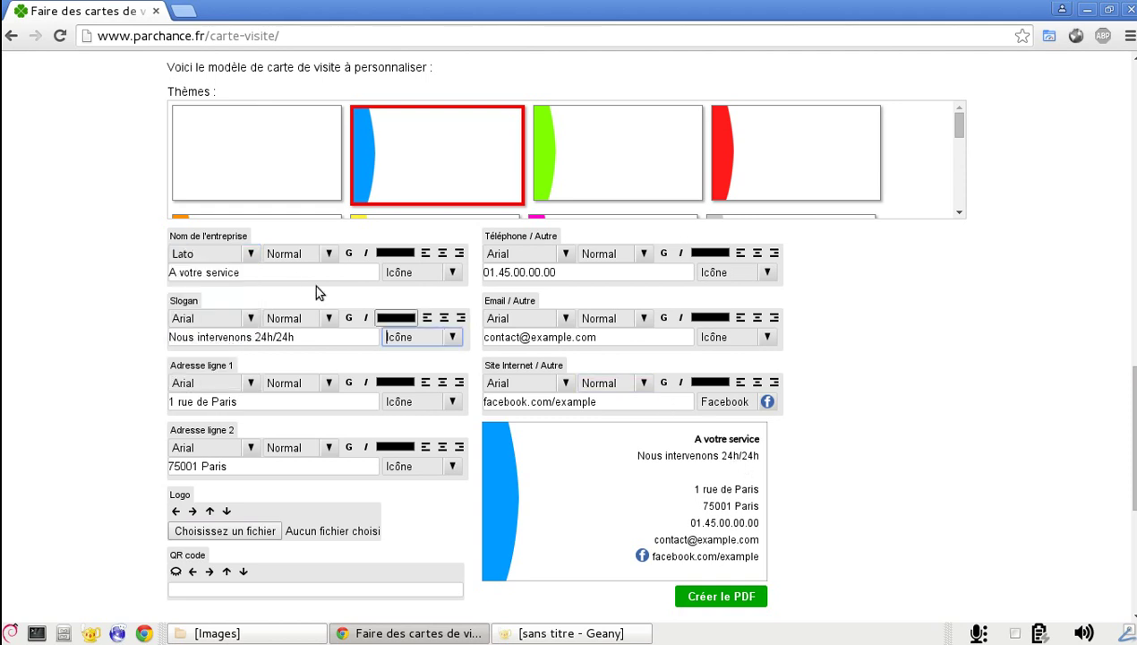
left_click(252, 254)
left_click(237, 359)
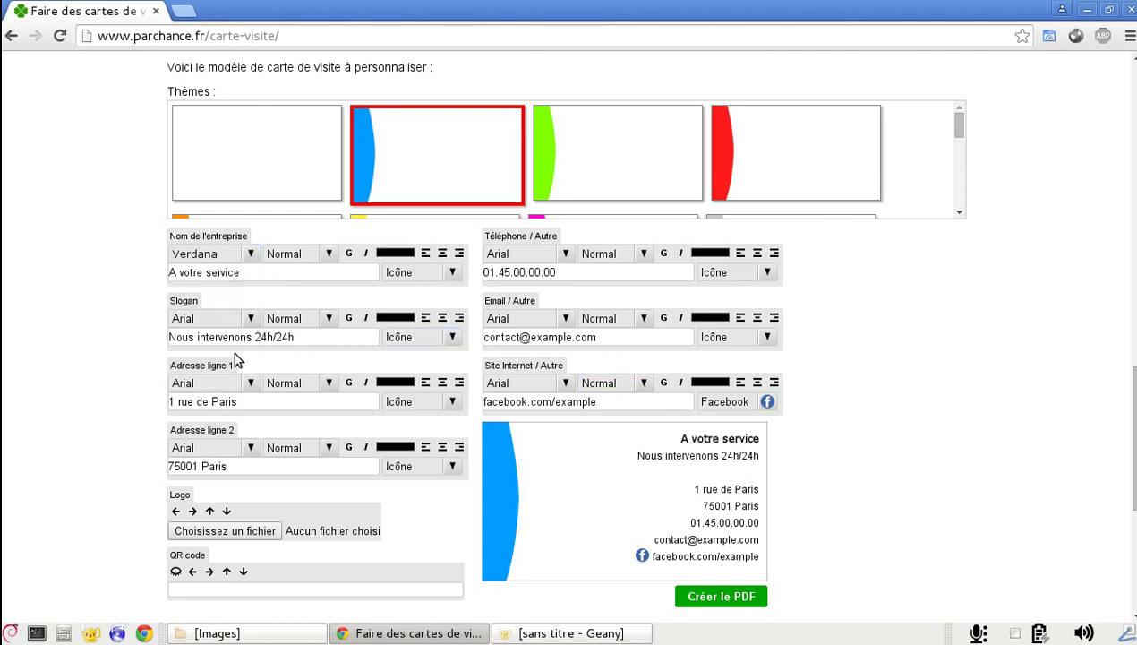
left_click(246, 255)
left_click(240, 295)
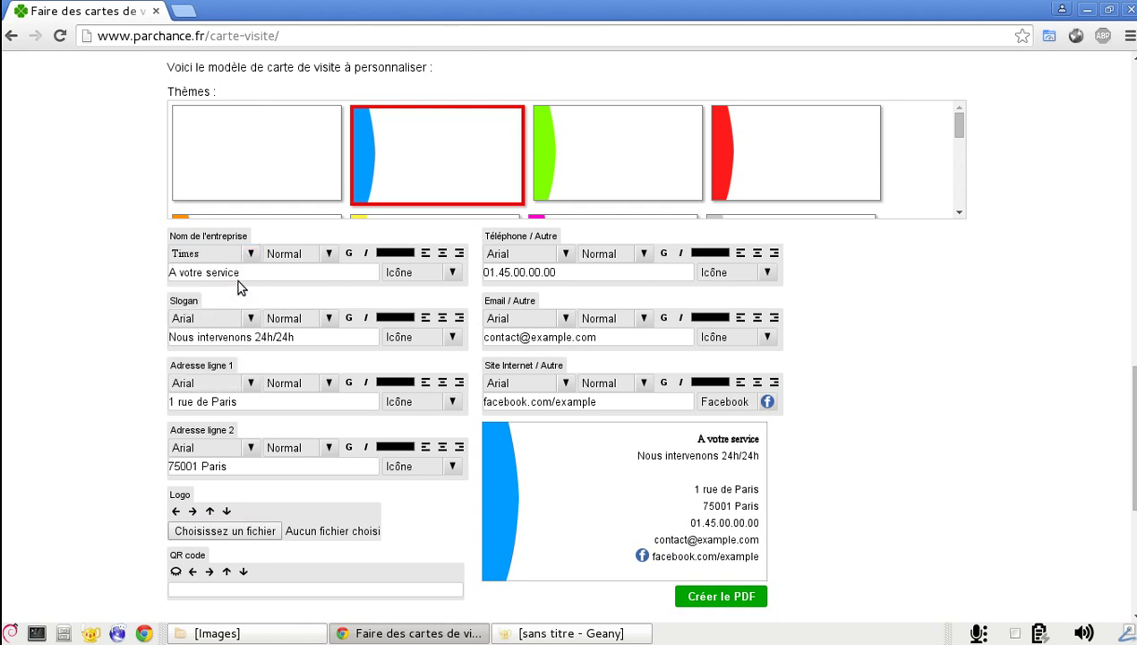
left_click(246, 255)
left_click(240, 272)
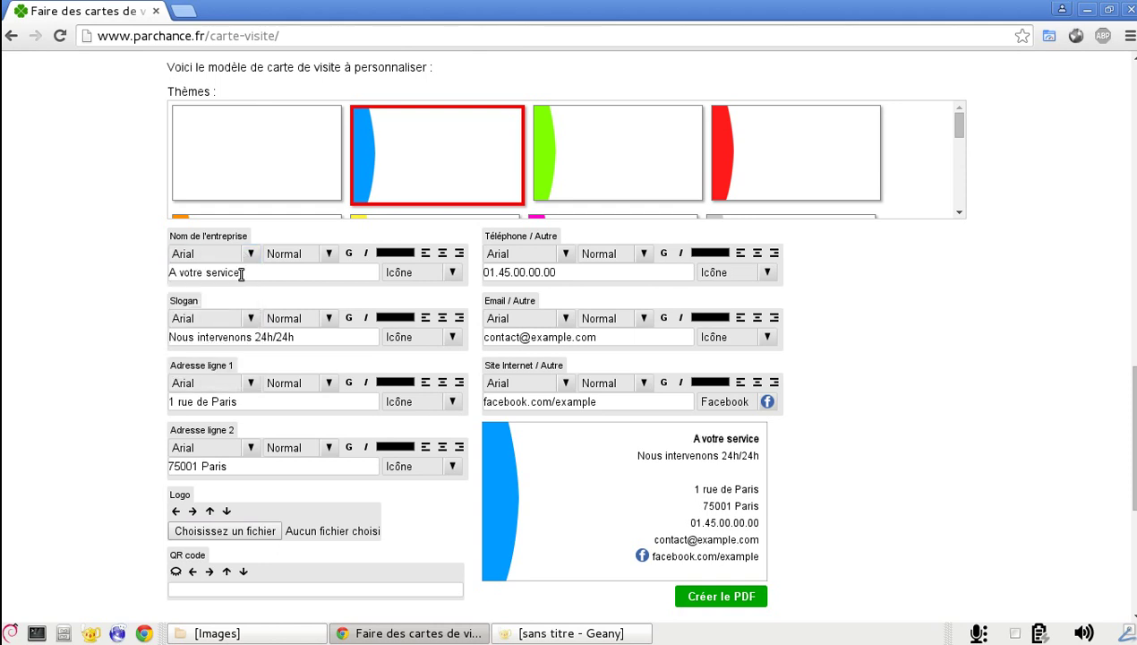
Set the company name to Géant size, bold and not italic
left_click(314, 257)
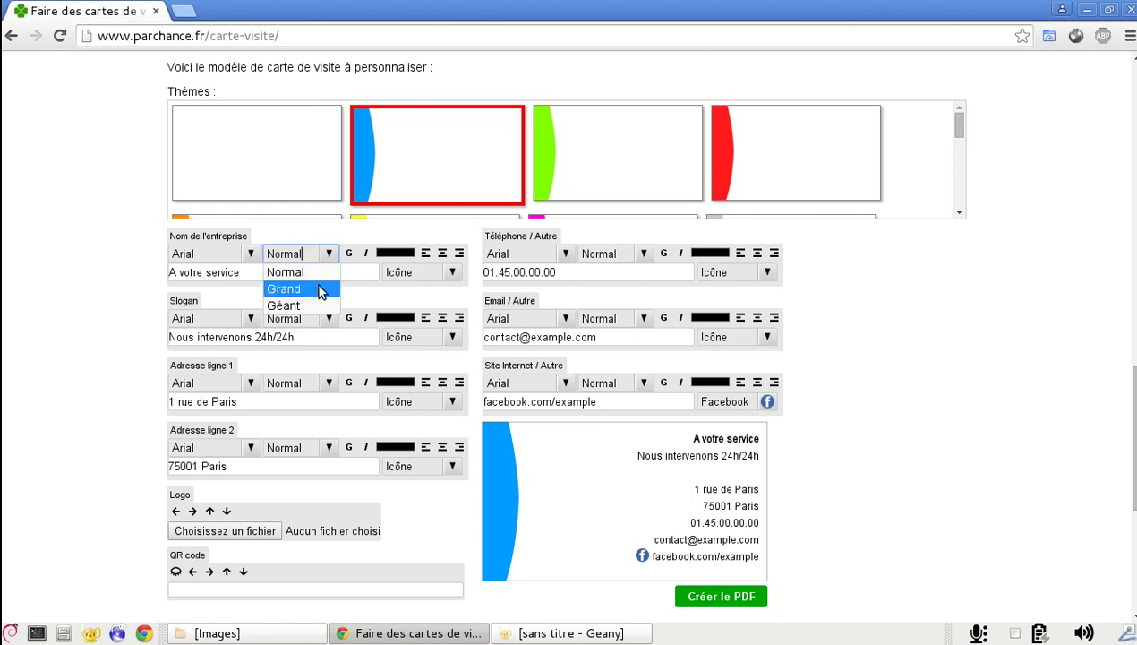
left_click(321, 289)
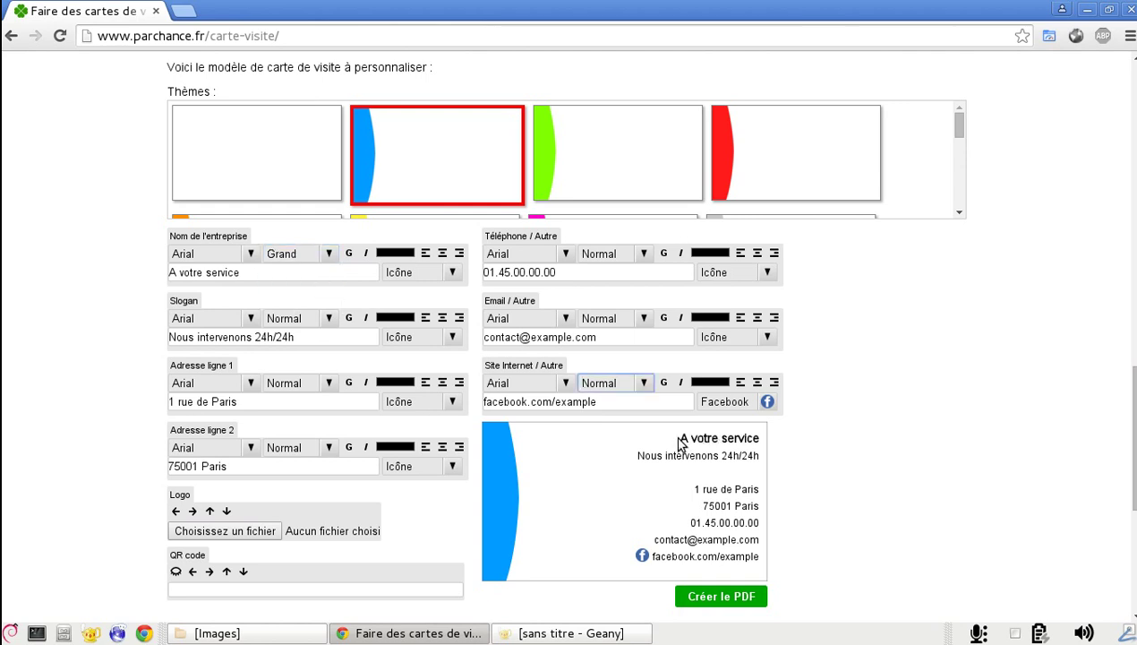
left_click(445, 333)
left_click(330, 255)
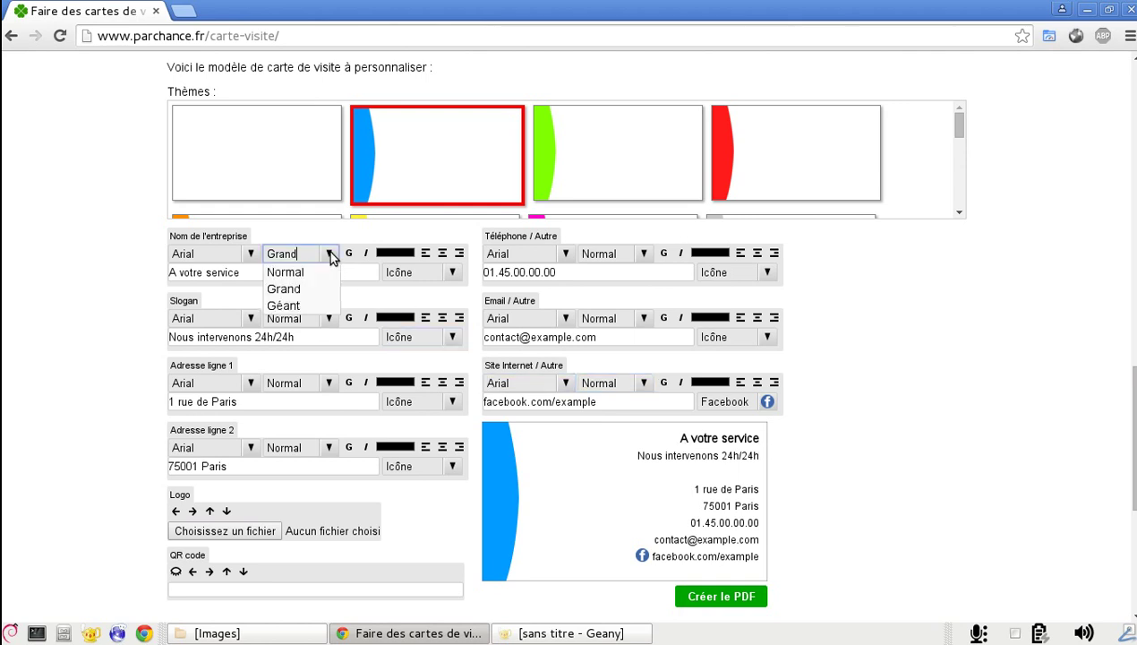
left_click(314, 304)
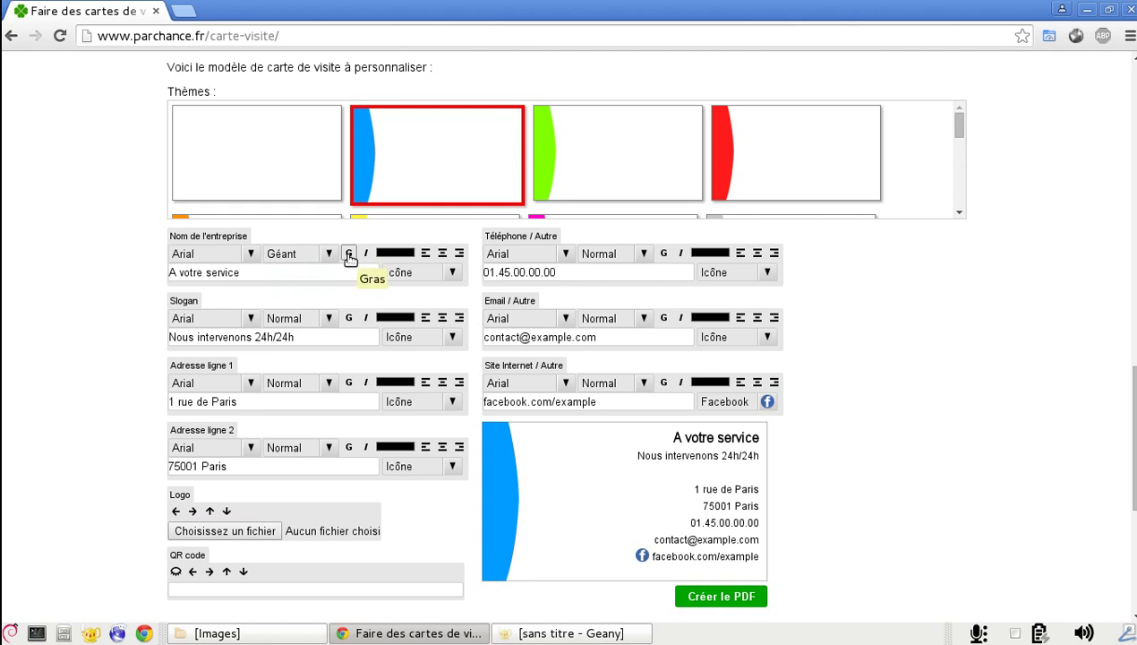
left_click(349, 254)
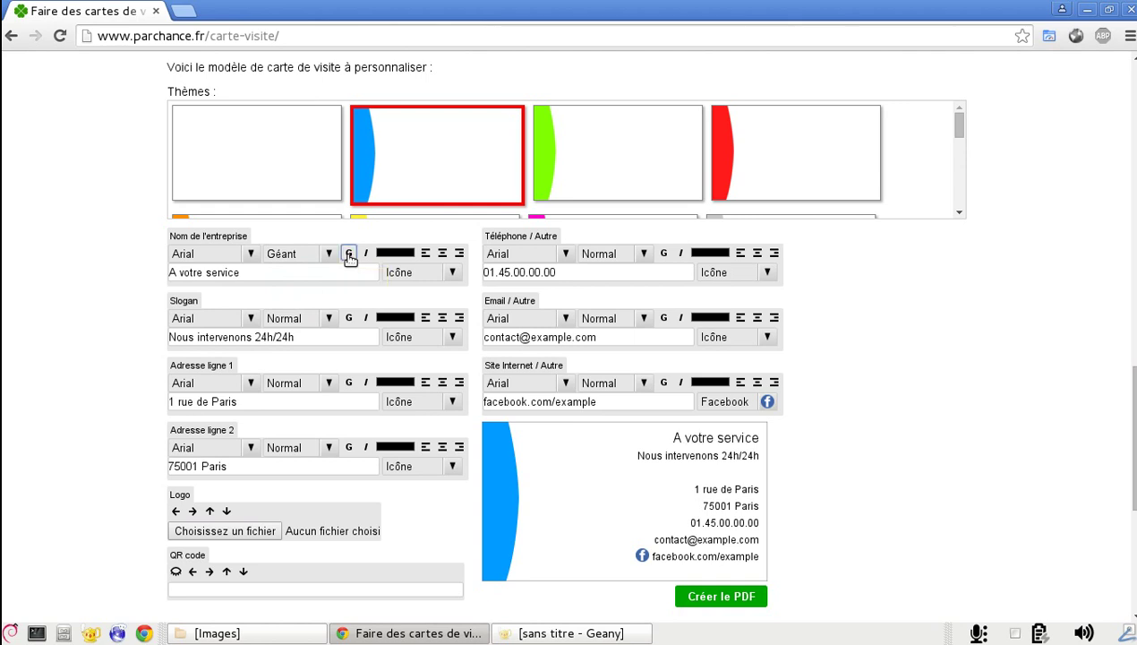
left_click(349, 254)
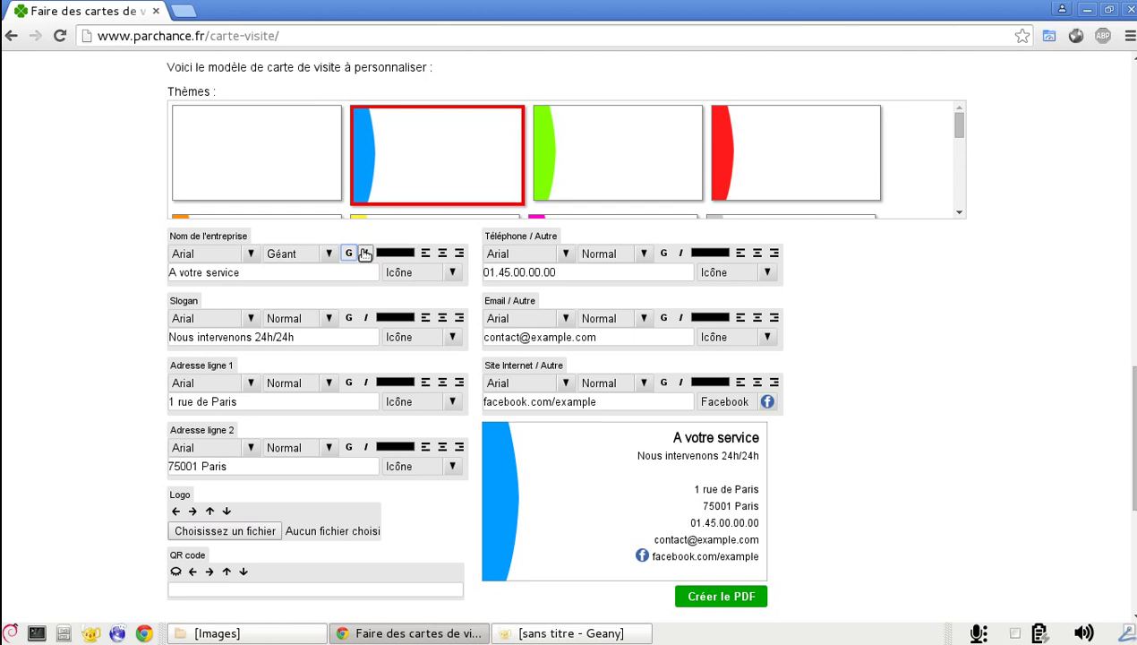
left_click(366, 253)
left_click(366, 253)
Colour the company name blue (#008dfa)
left_click(385, 257)
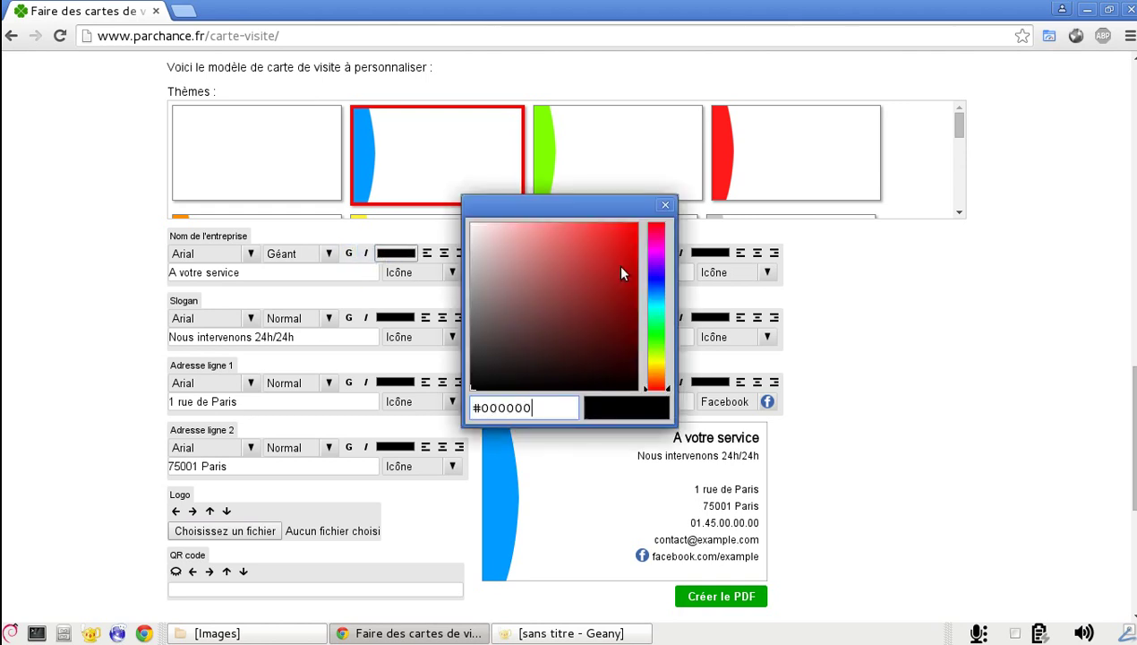
left_click(655, 268)
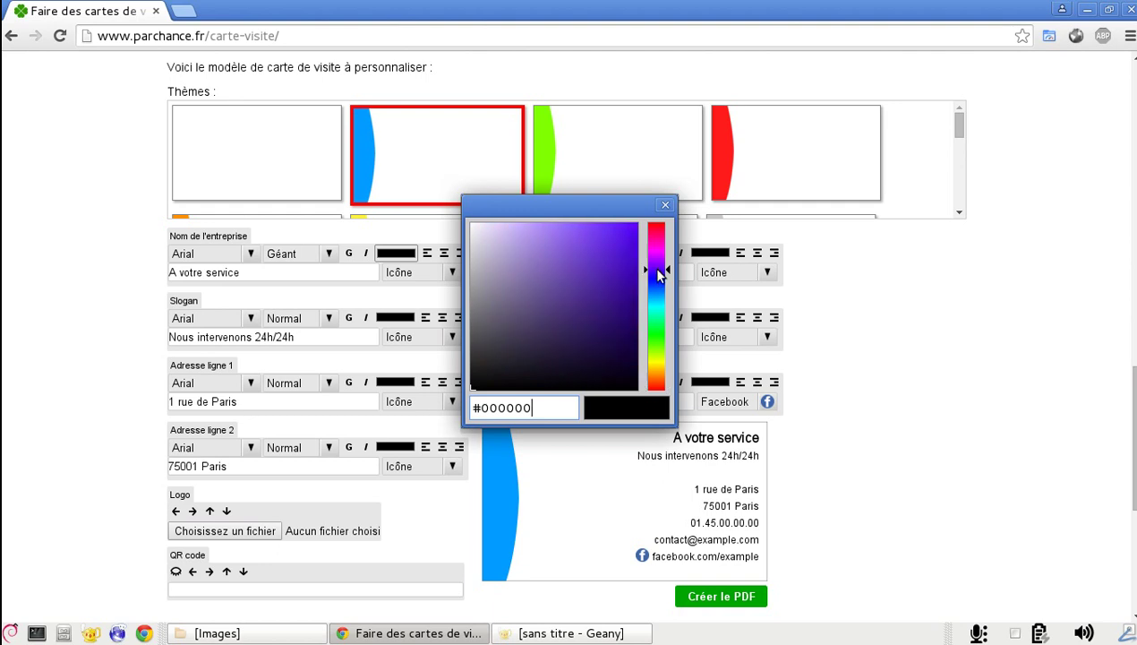
left_click_drag(618, 262, 638, 226)
left_click_drag(656, 291, 656, 292)
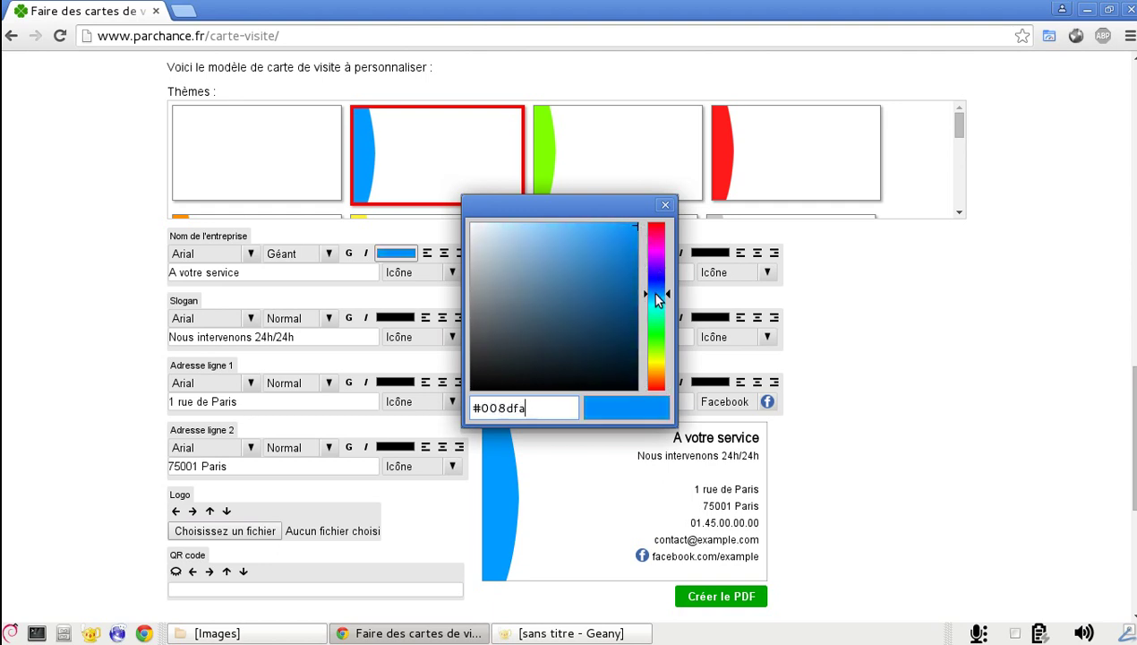
left_click(665, 205)
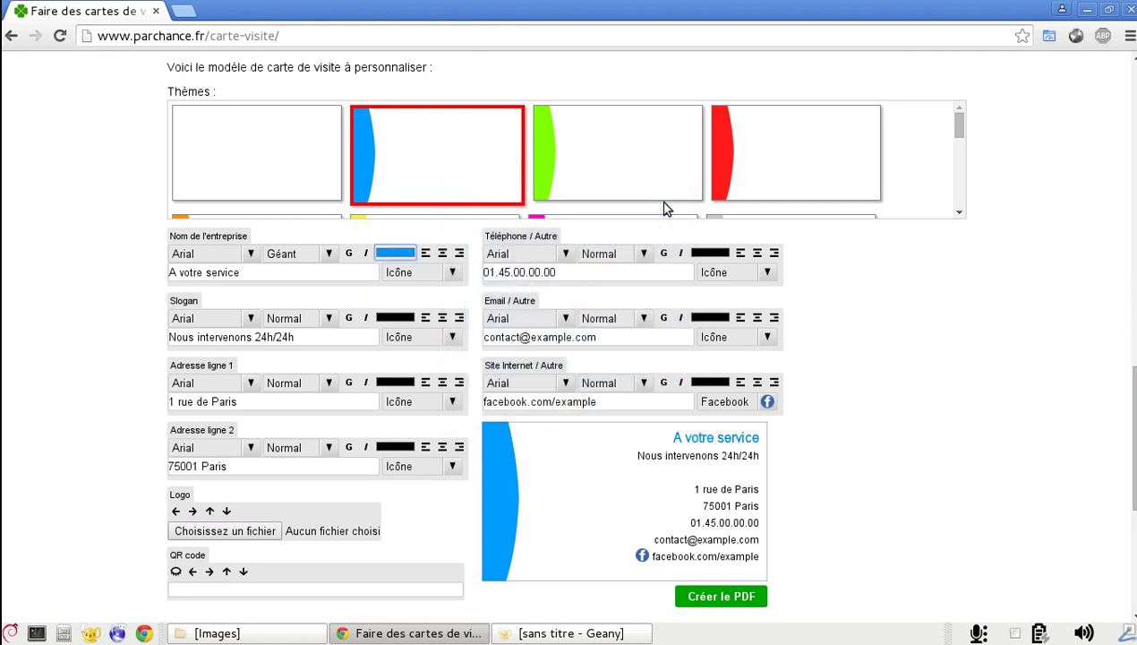
left_click(708, 401)
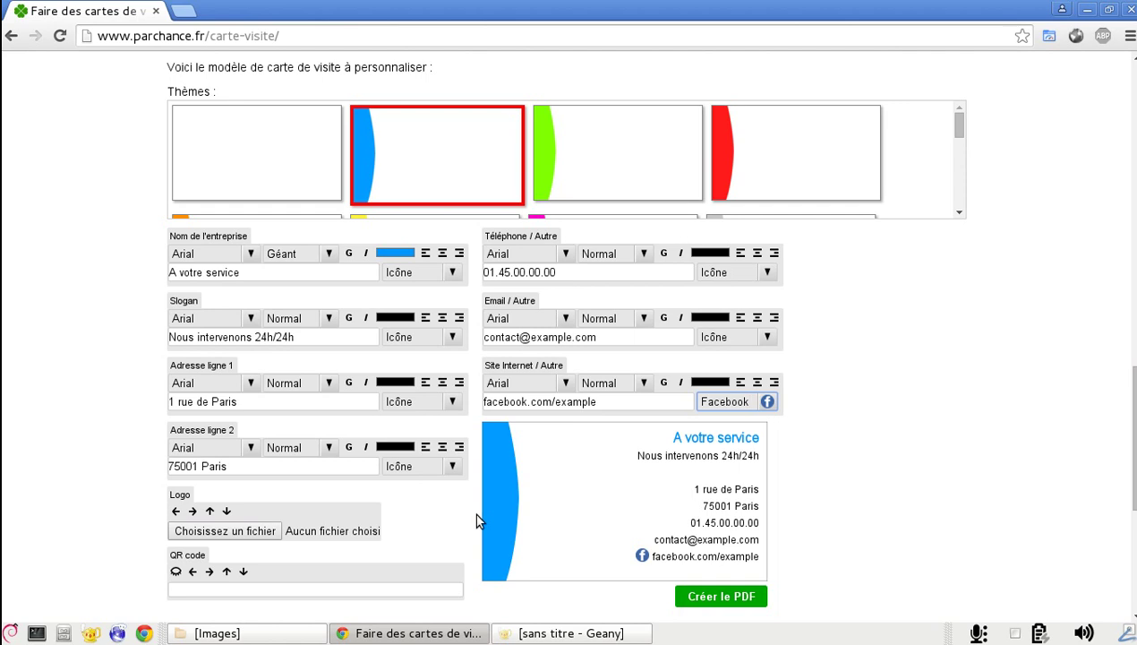
Keep the company name right-aligned after trying centre and left alignment
left_click(442, 253)
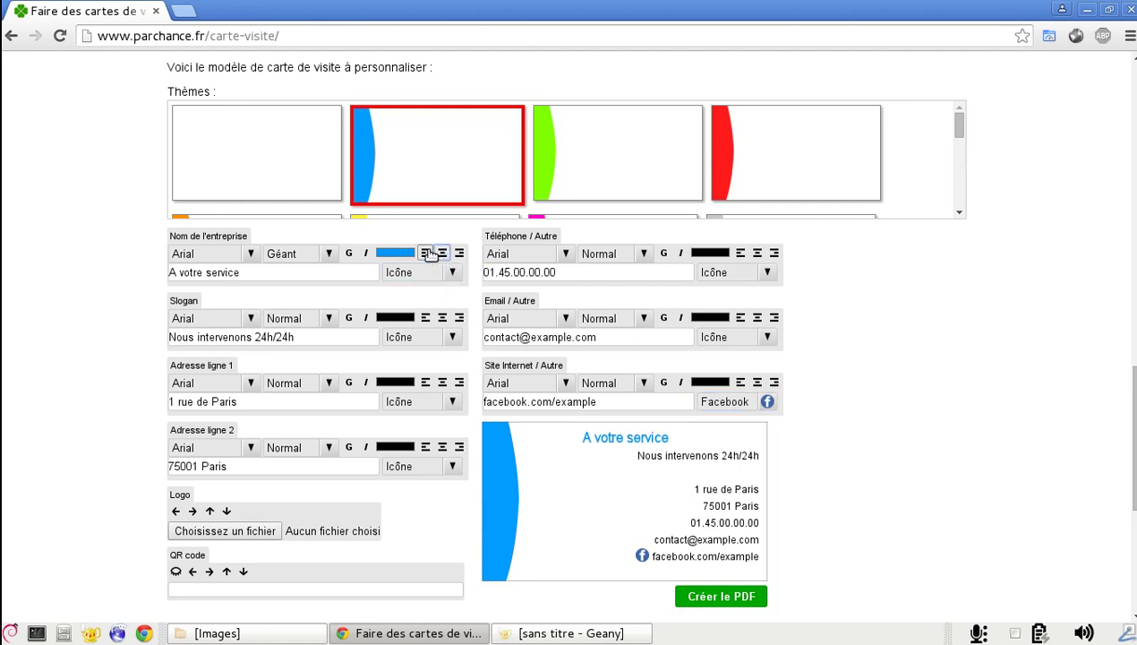
left_click(427, 255)
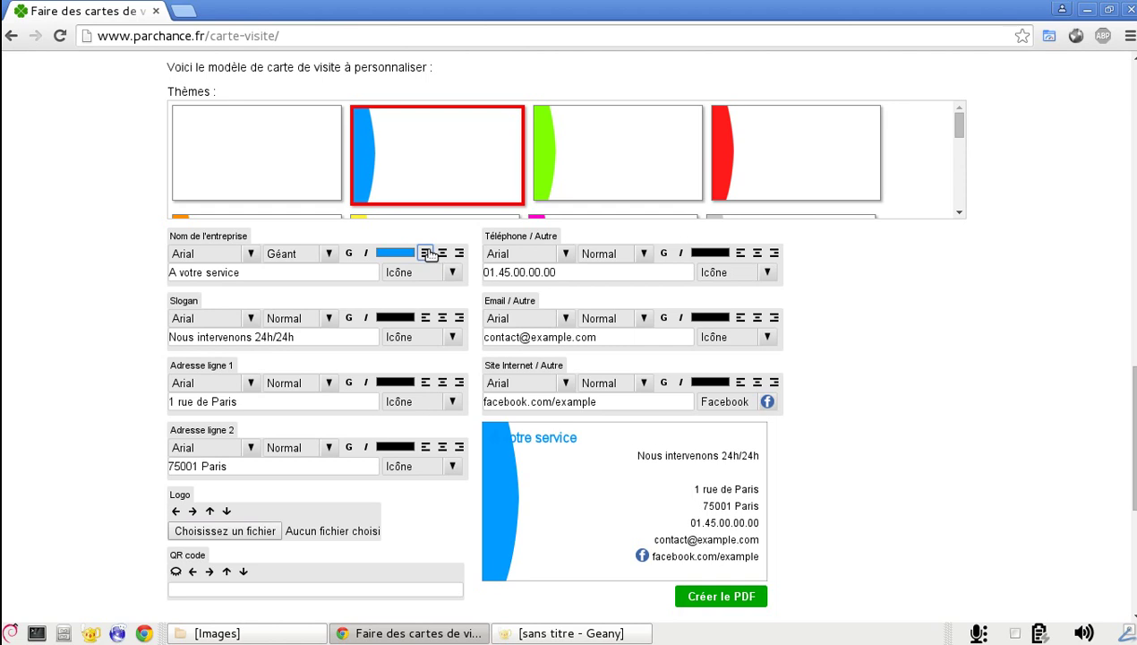
left_click(460, 253)
key("Tab")
key("Tab")
key("Tab")
key("Tab")
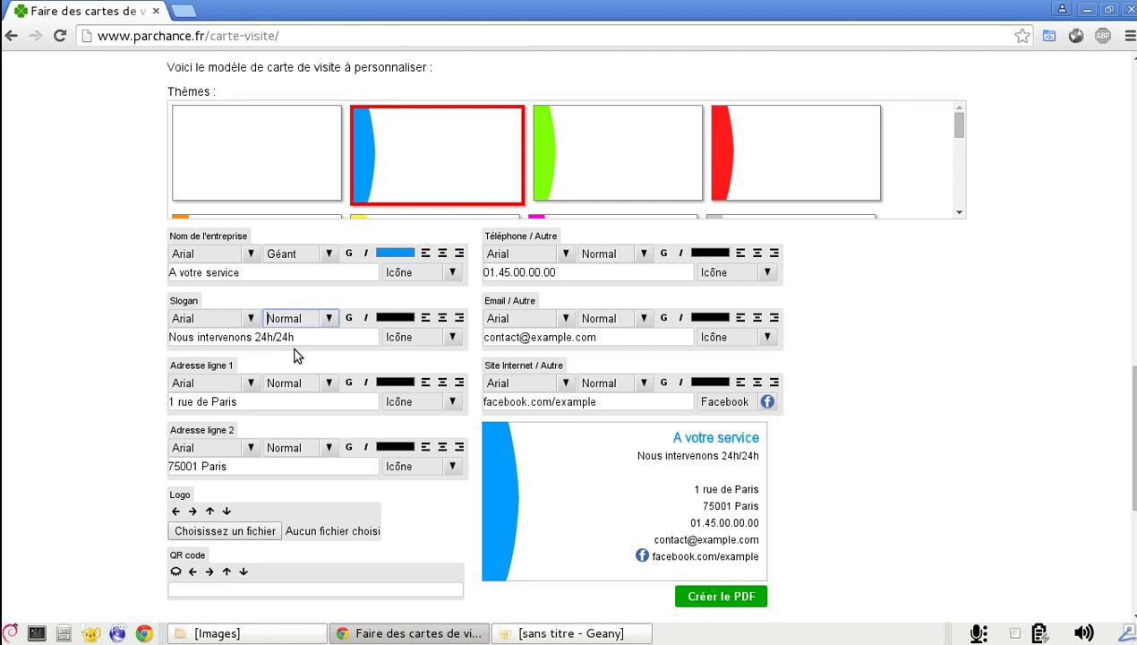
key("Tab")
key("Tab")
key("Tab")
key("Tab")
key("Tab")
key("Tab")
key("Tab")
key("Tab")
key("Tab")
key("Tab")
key("Tab")
key("Tab")
key("Tab")
Load logo-entreprise.png as the card's logo
left_click(271, 532)
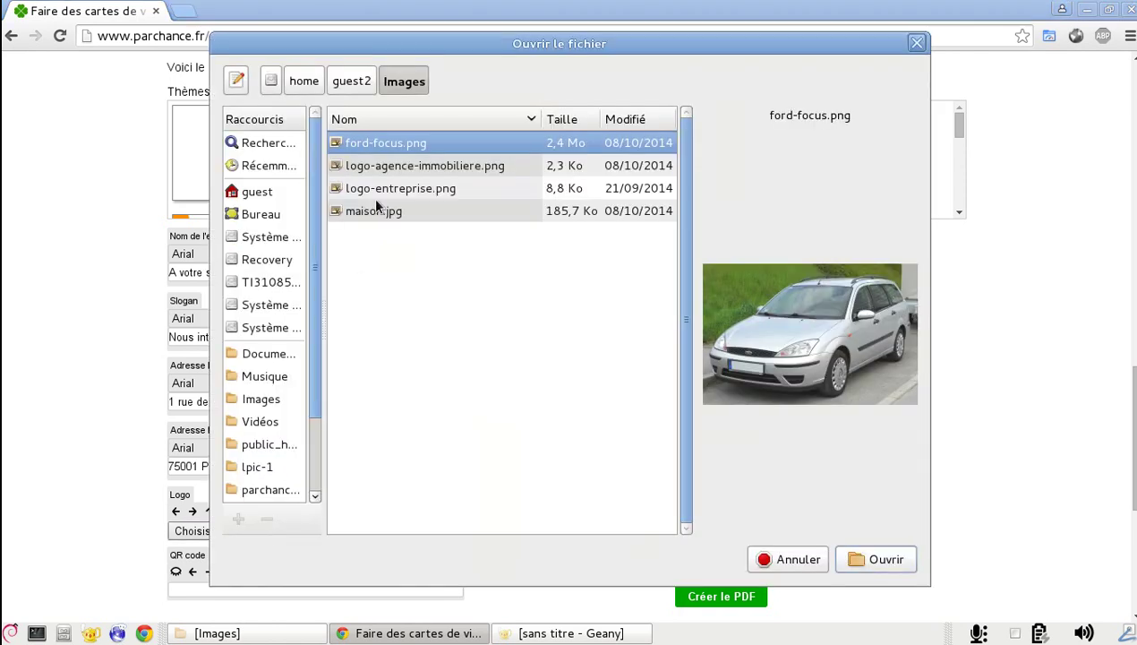
left_click(376, 189)
double_click(376, 188)
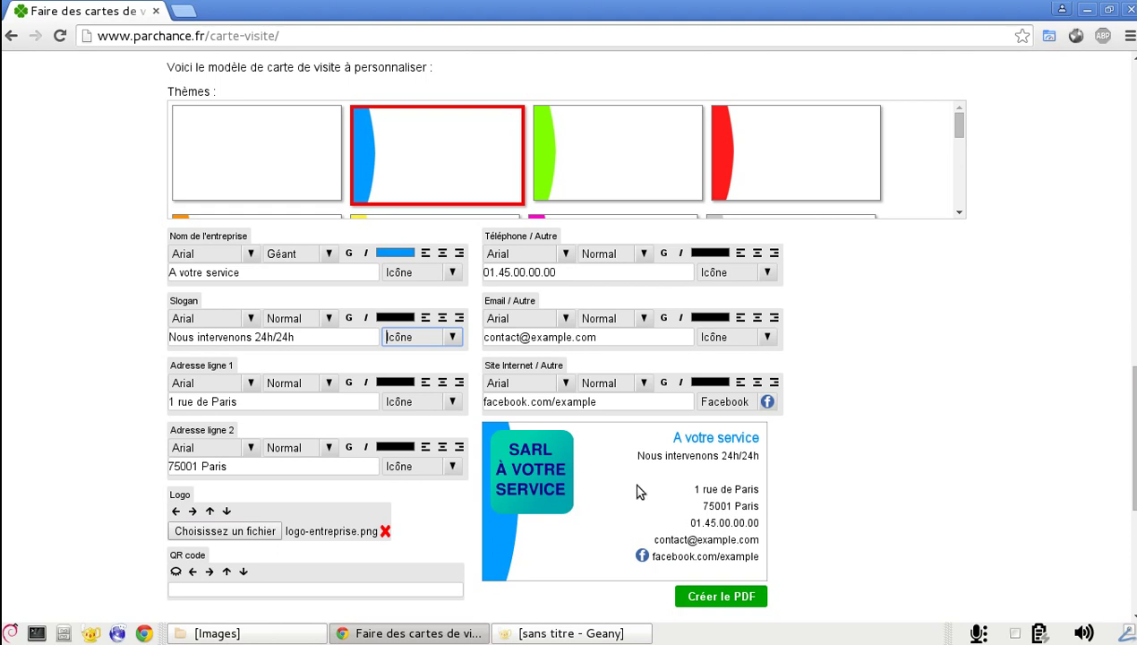
left_click(389, 465)
Nudge the logo eight steps right, clear of the blue band
left_click(193, 512)
left_click(193, 512)
left_click(193, 512)
left_click(192, 512)
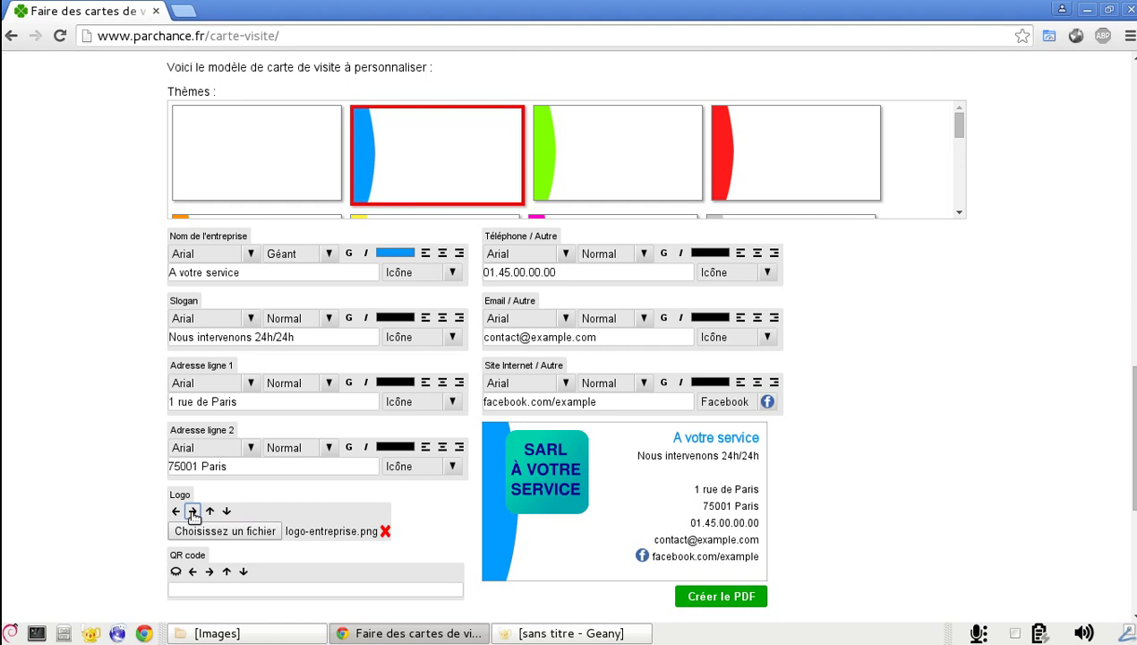
left_click(193, 512)
left_click(192, 512)
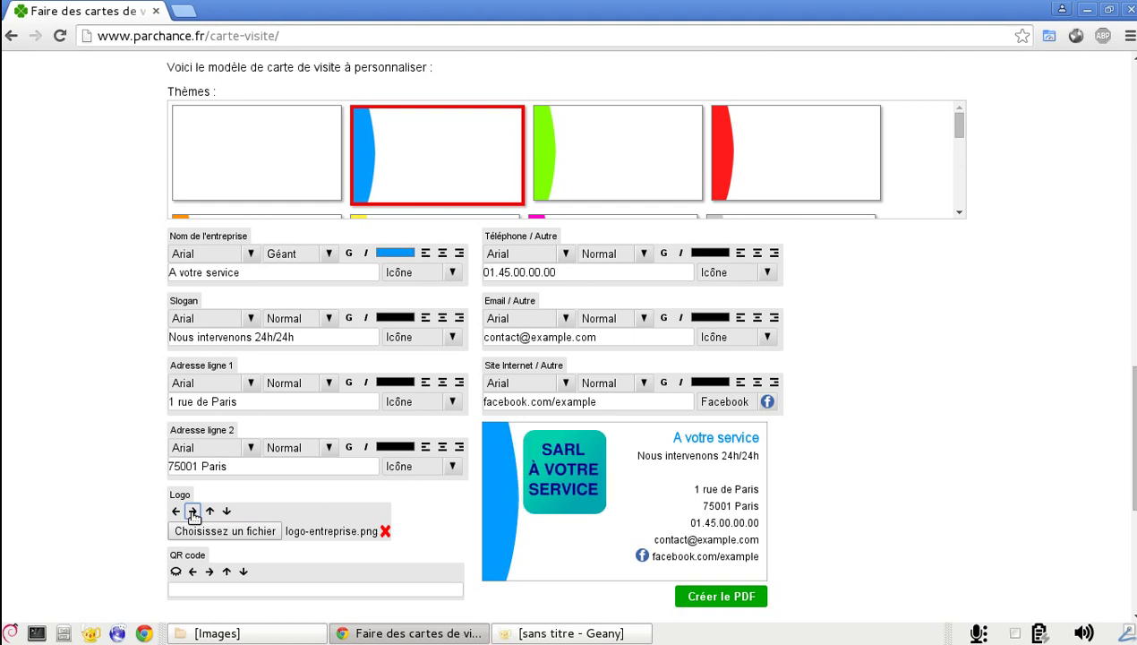
left_click(193, 512)
left_click(192, 512)
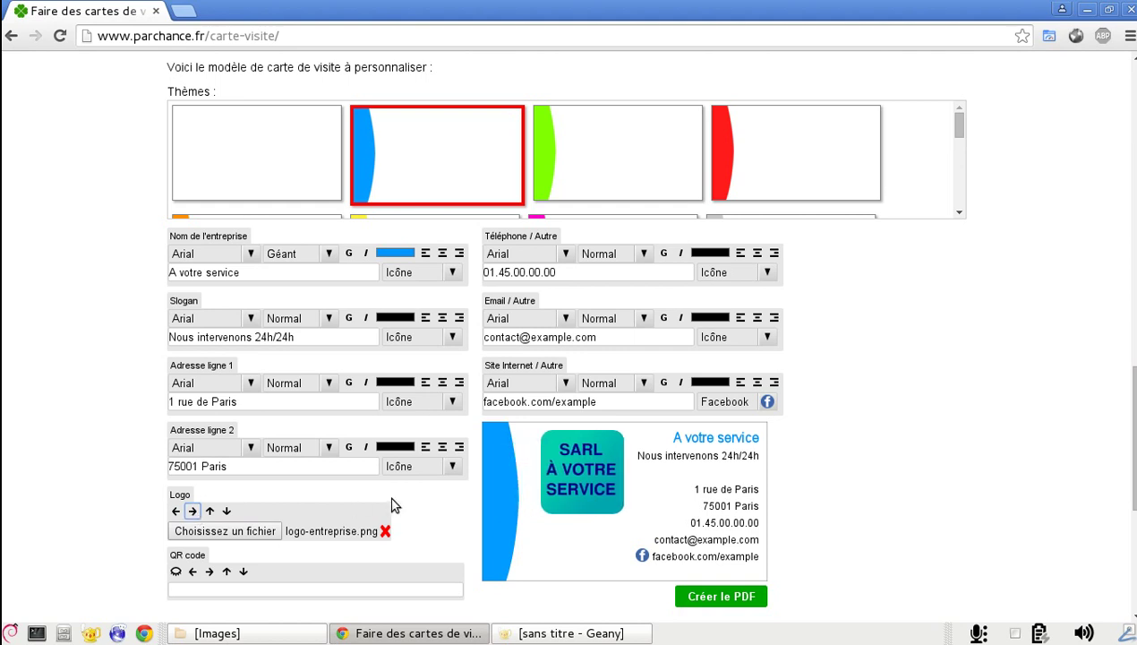
Add a QR code containing 'A votre service' and make it visible on the card
scroll(541, 448, "down", 3)
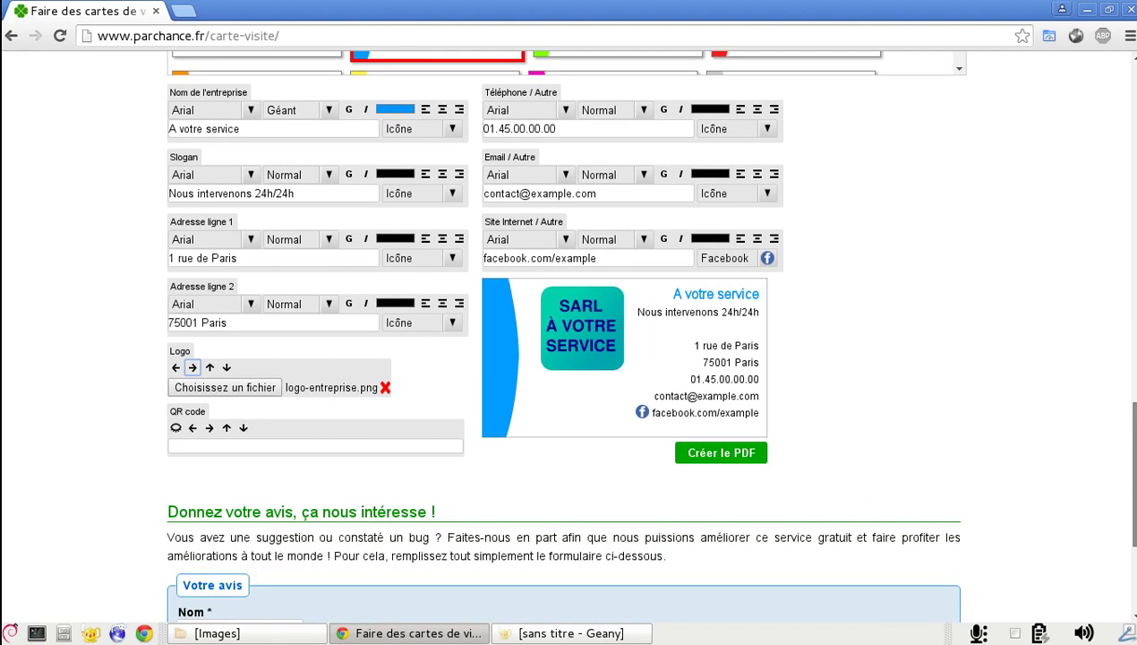
left_click(427, 445)
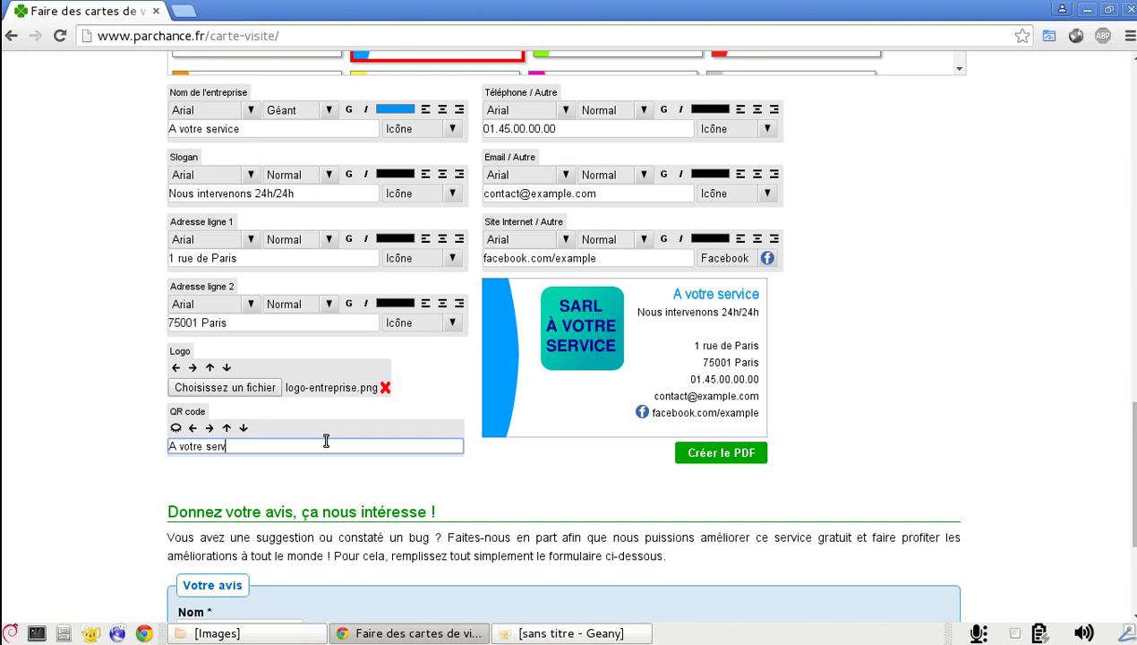
left_click(176, 429)
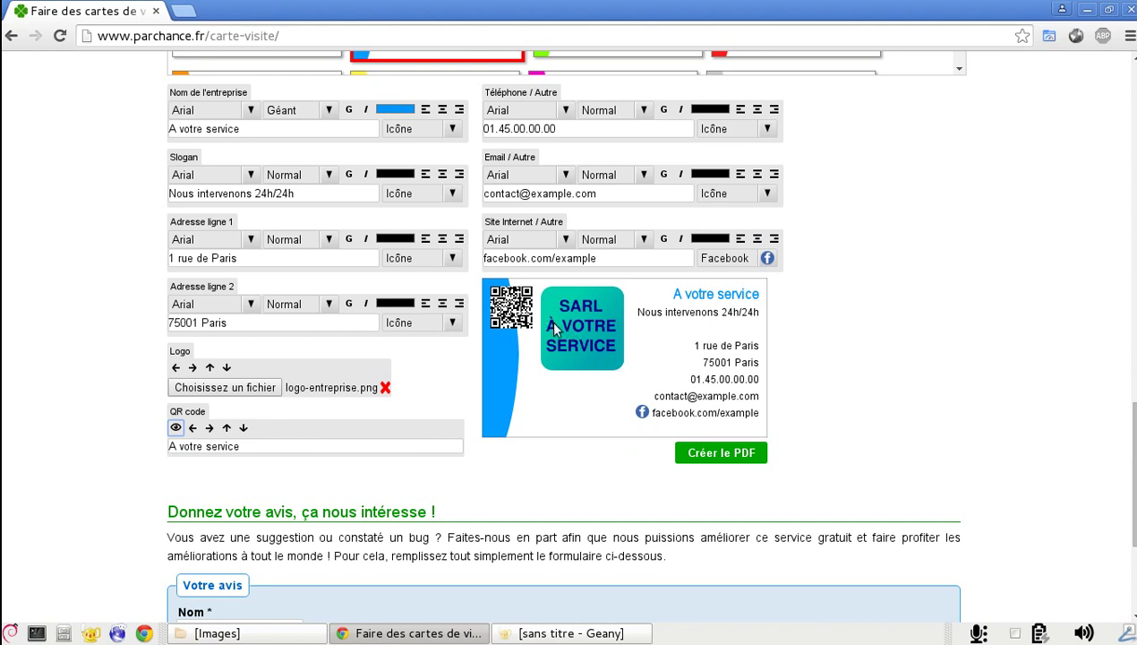
key("Tab")
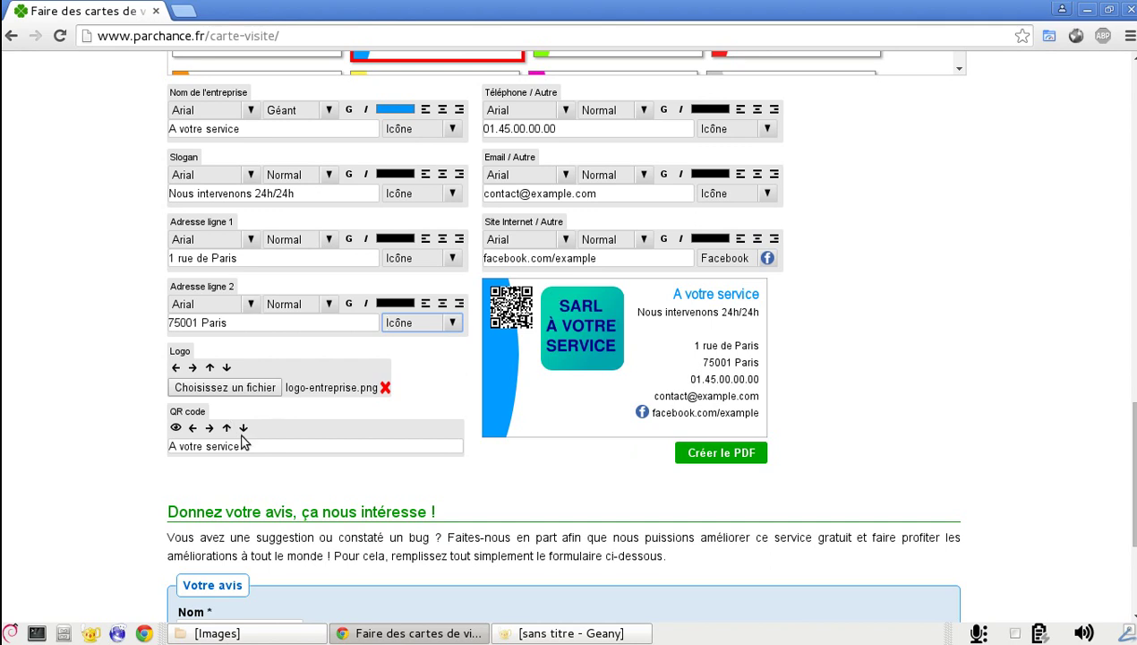
Move the QR code ten steps right toward the logo
left_click(210, 428)
left_click(210, 428)
left_click(209, 428)
left_click(209, 428)
left_click(210, 428)
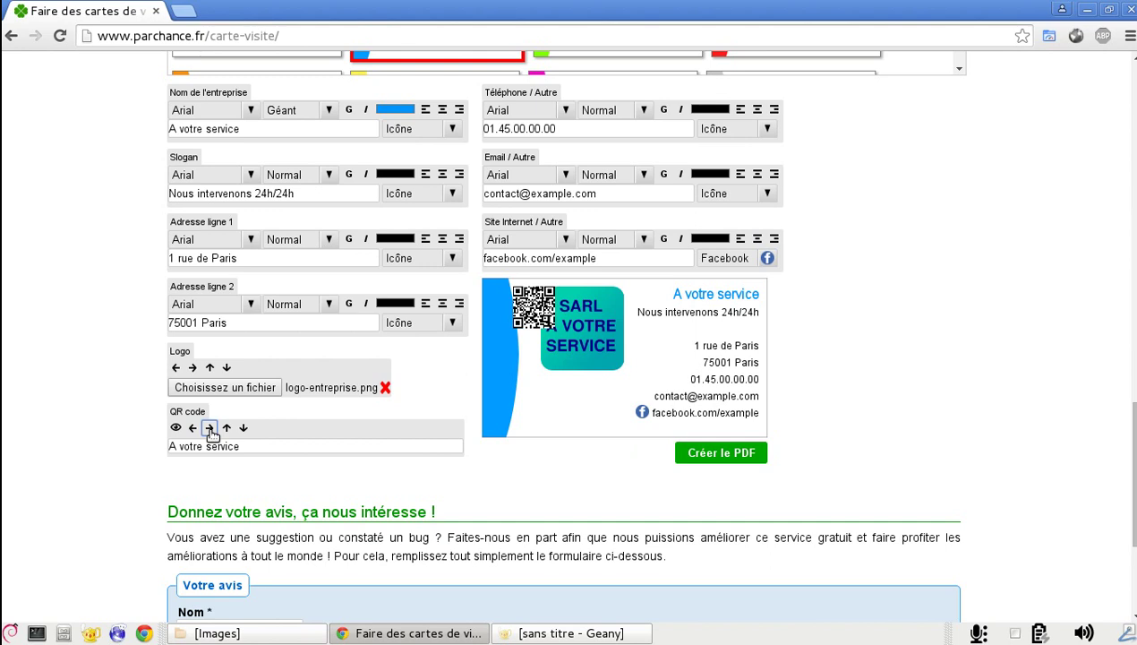
left_click(209, 429)
left_click(210, 428)
left_click(210, 428)
left_click(210, 428)
left_click(210, 428)
left_click(210, 428)
left_click(210, 428)
left_click(209, 428)
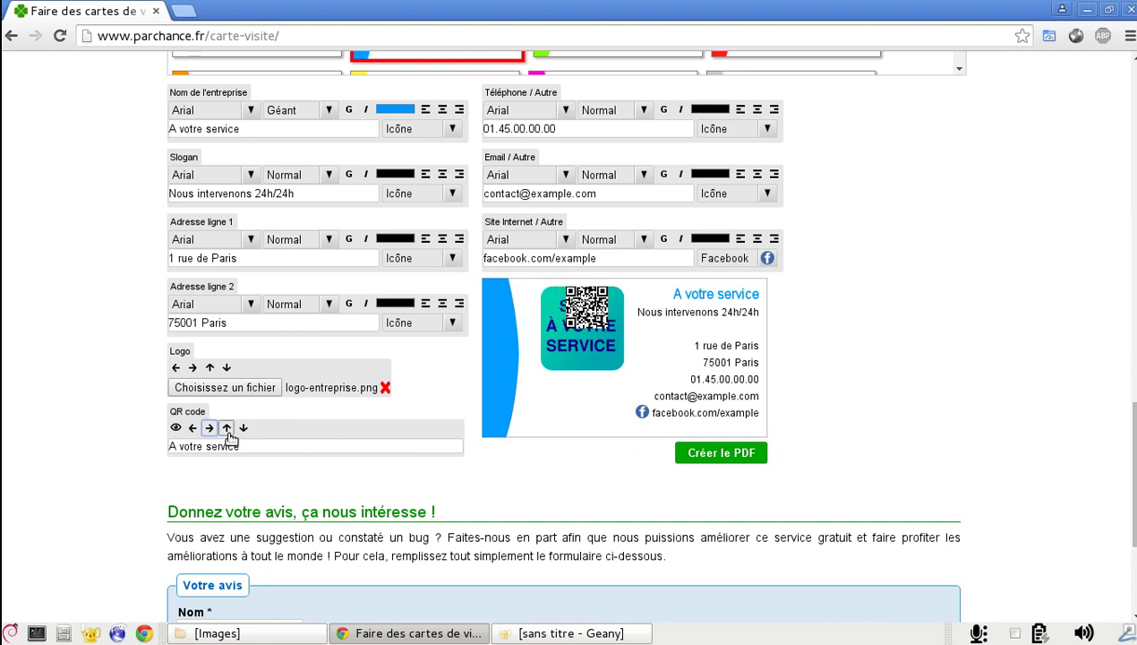
Move the QR code down beneath the logo and fine-tune its position
left_click(242, 429)
left_click(243, 429)
left_click(243, 429)
left_click(242, 428)
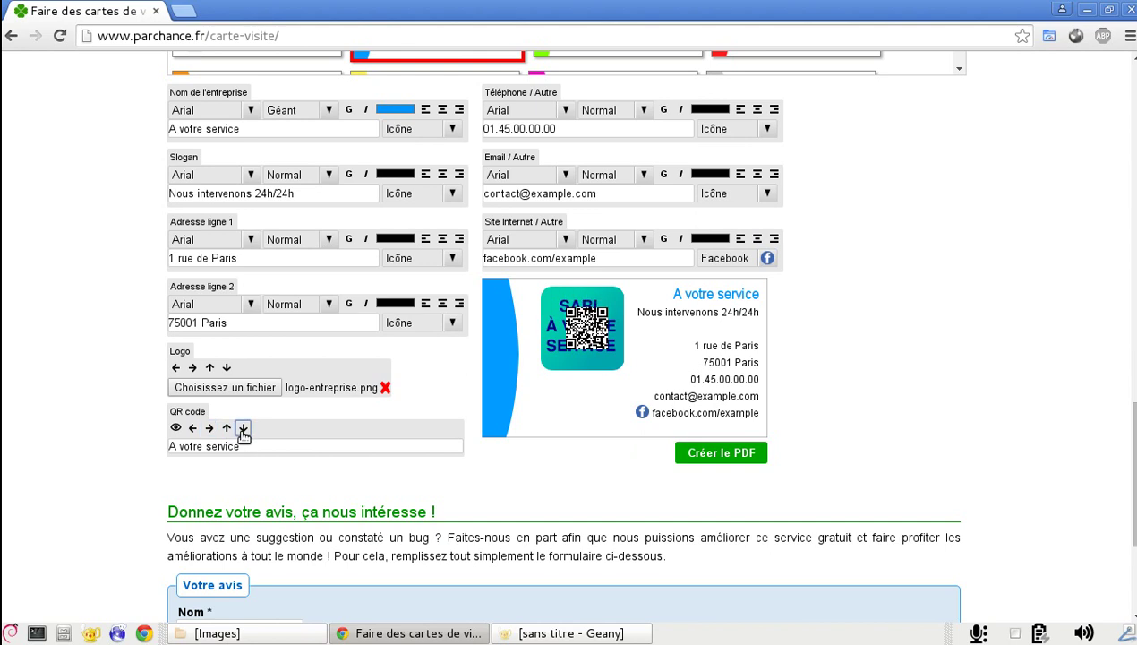
left_click(243, 429)
left_click(243, 429)
left_click(243, 429)
left_click(243, 429)
left_click(243, 429)
left_click(243, 428)
left_click(242, 429)
left_click(243, 429)
left_click(243, 429)
left_click(243, 429)
left_click(243, 429)
left_click(242, 429)
left_click(242, 429)
left_click(243, 429)
left_click(243, 429)
left_click(228, 429)
left_click(227, 429)
left_click(228, 429)
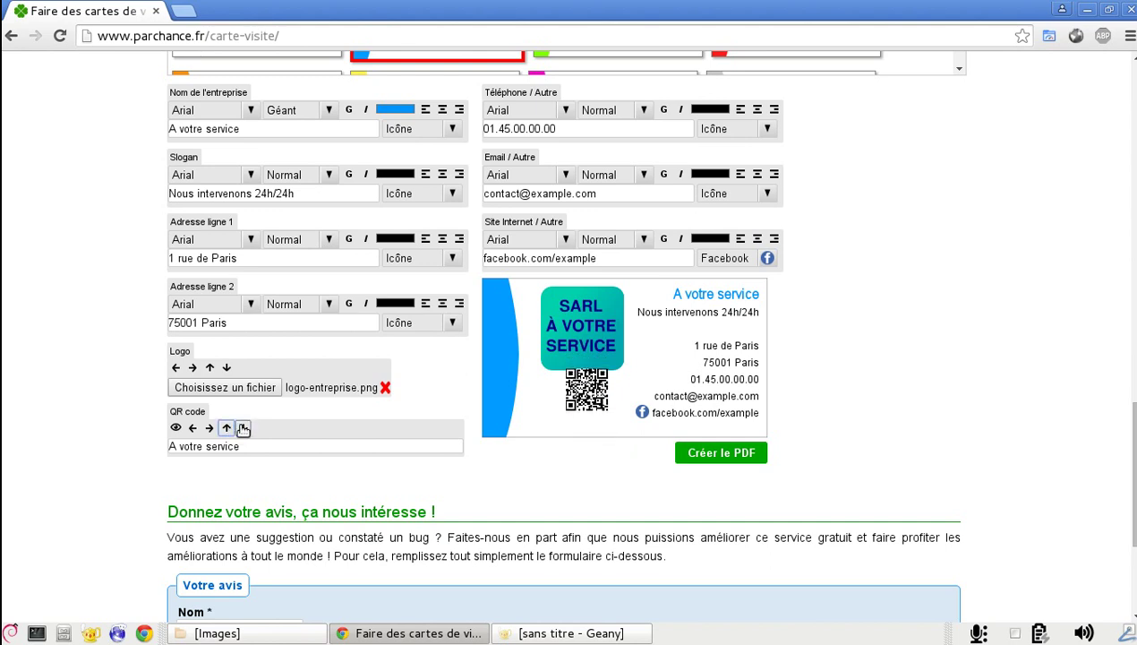
left_click(242, 429)
left_click(192, 428)
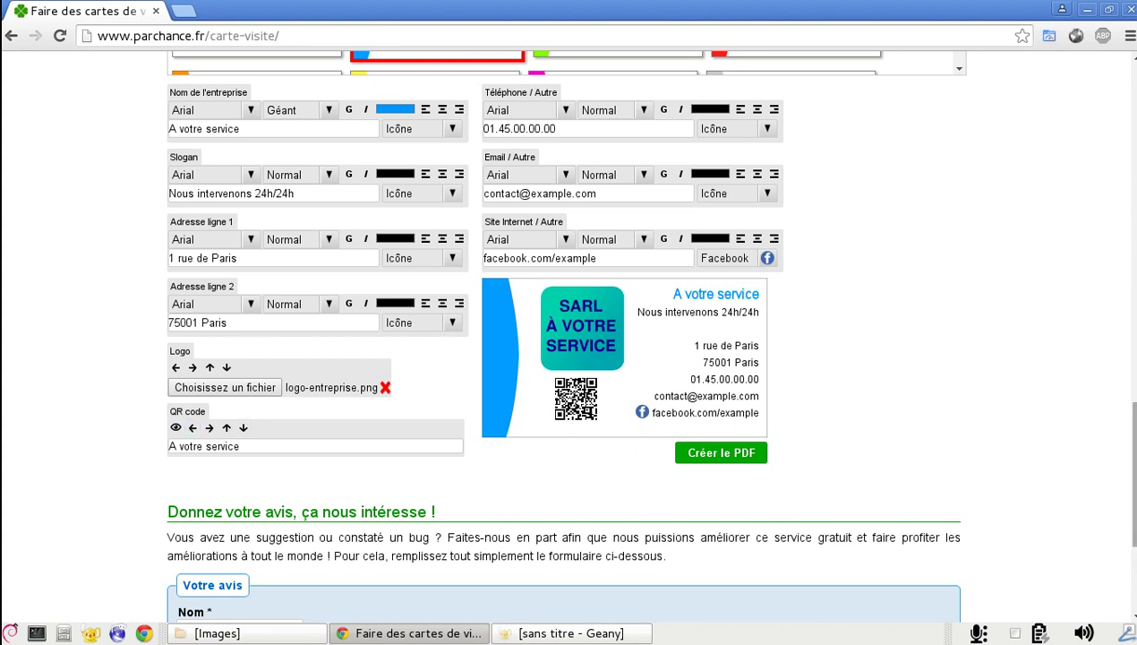
left_click_drag(1131, 432, 1132, 407)
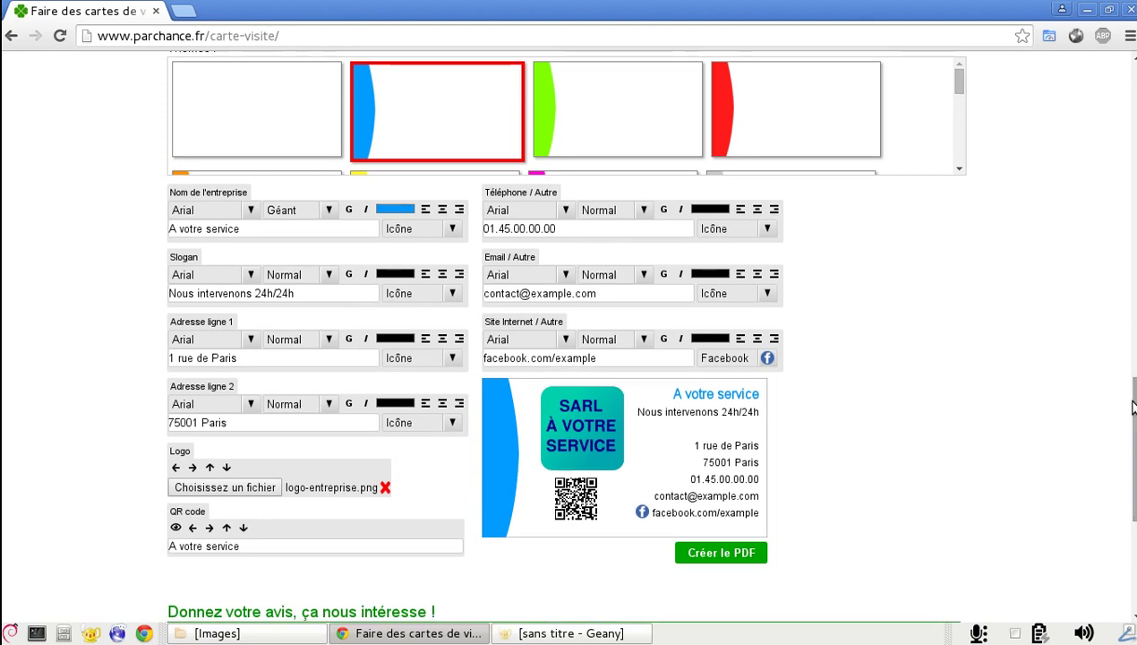
left_click(385, 488)
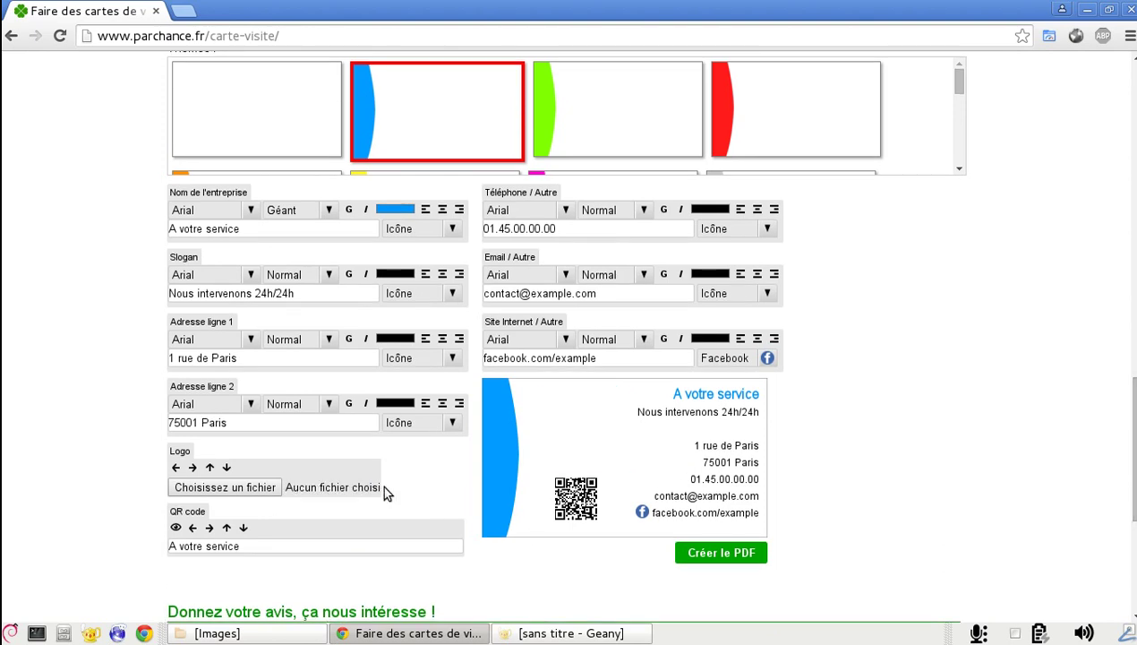
left_click(265, 489)
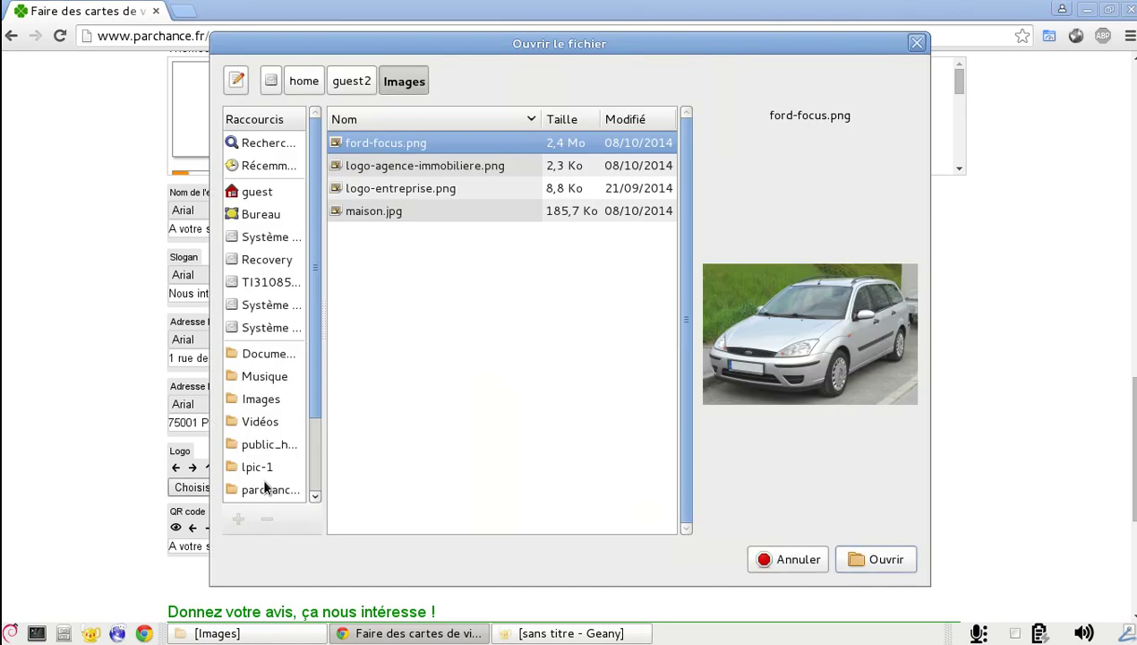
double_click(400, 188)
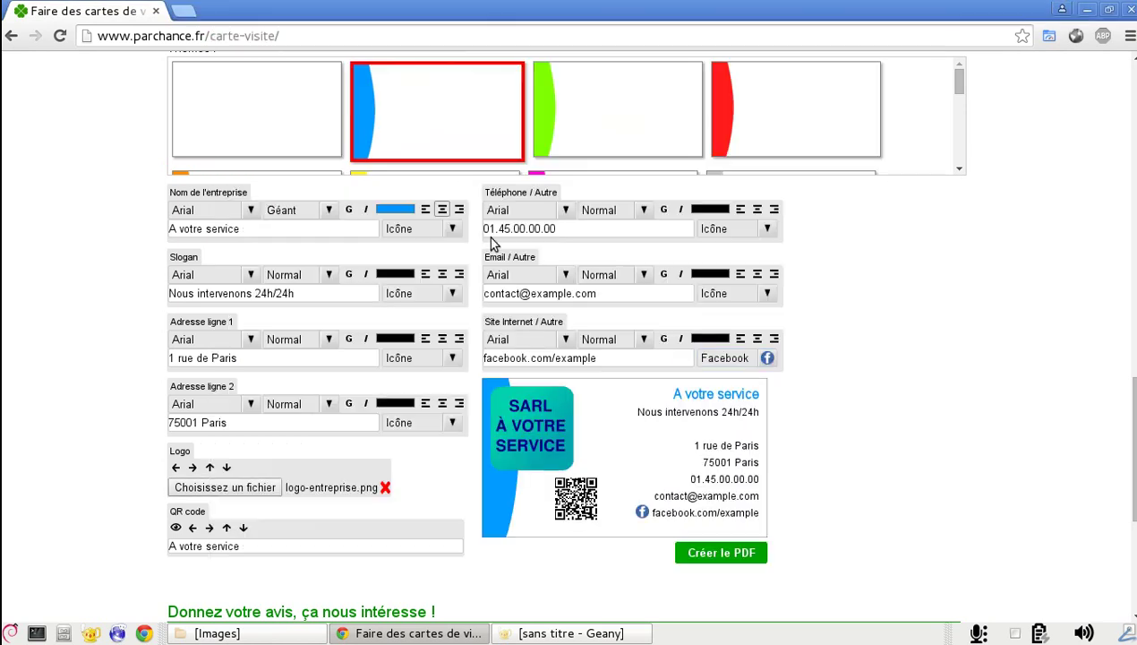
left_click(730, 228)
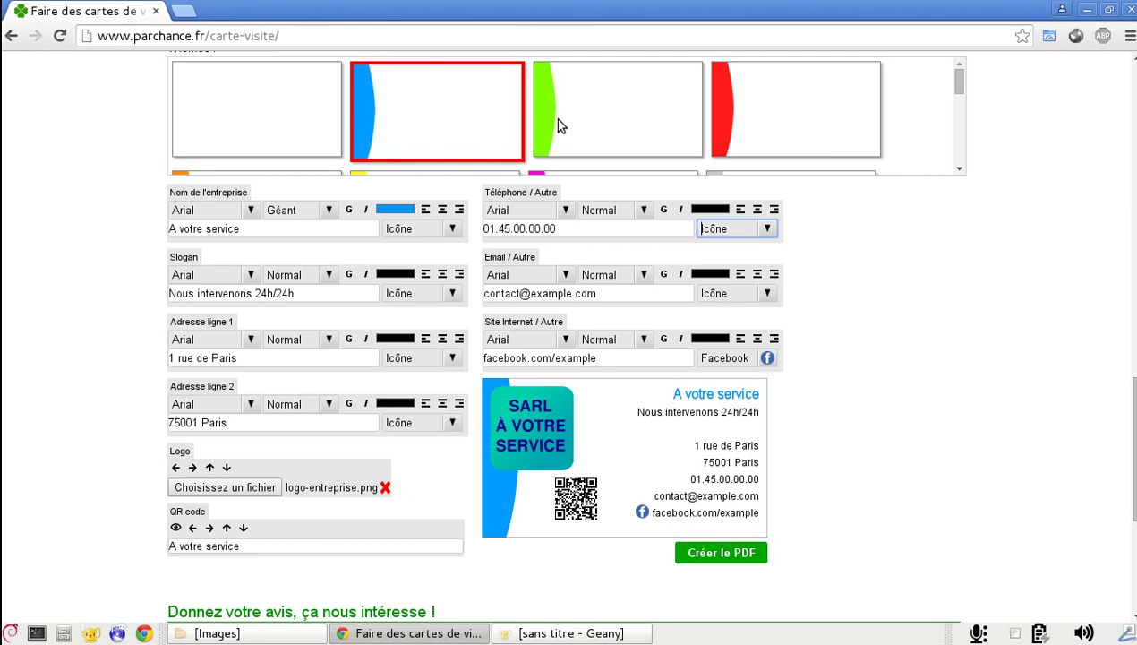
left_click(557, 125)
left_click(777, 126)
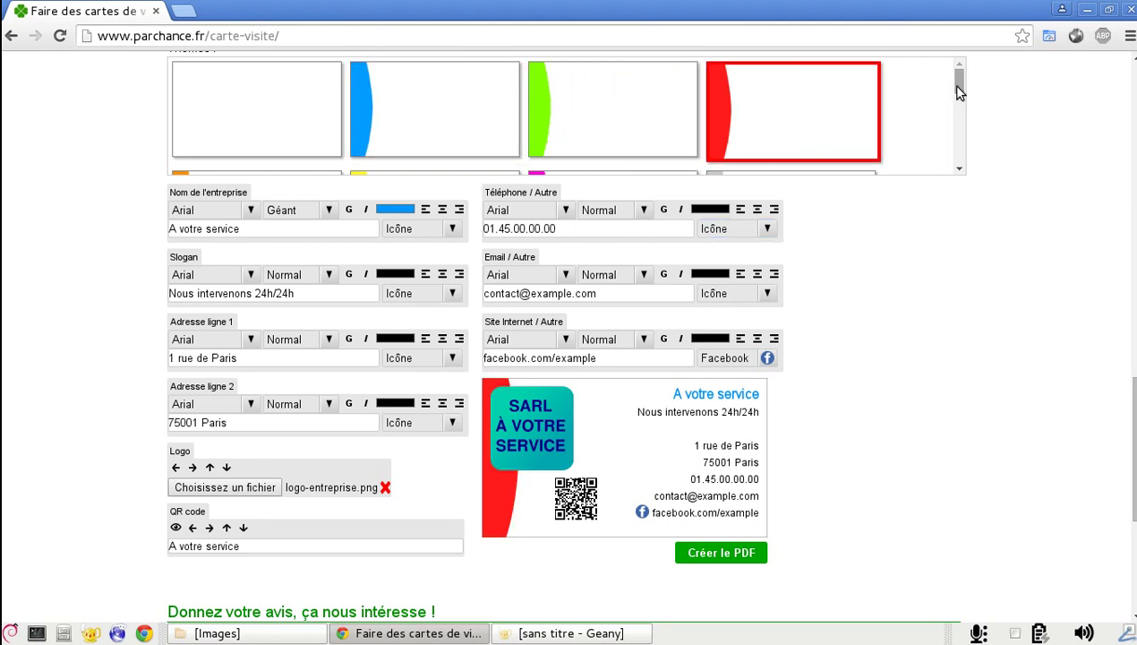
left_click_drag(959, 93, 962, 104)
left_click(288, 100)
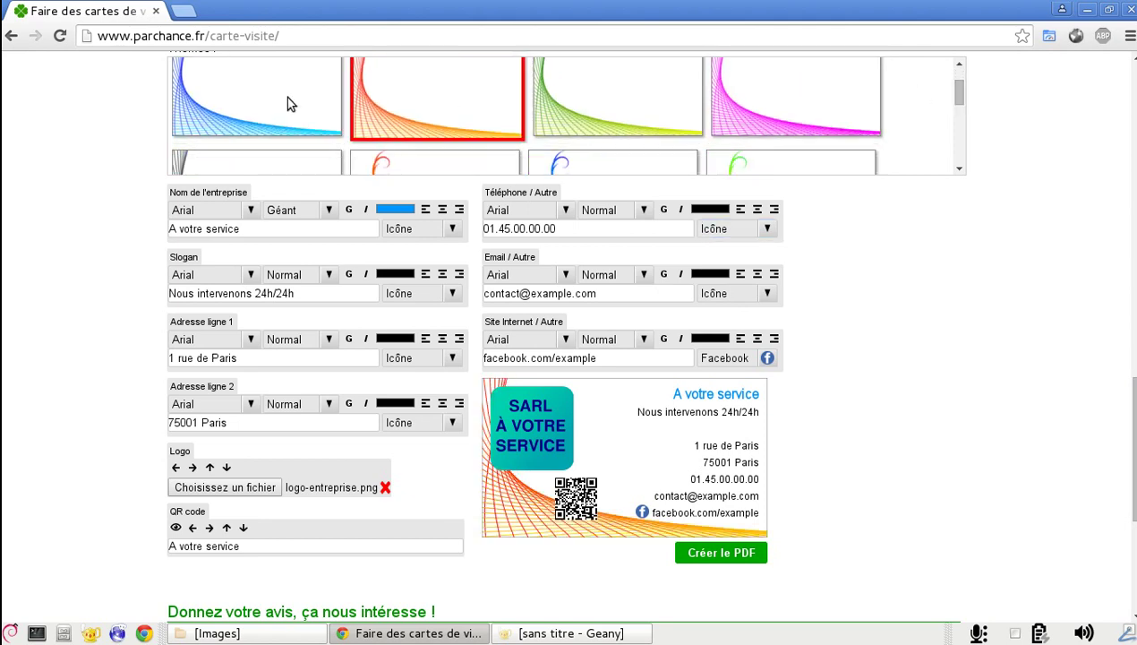
left_click_drag(959, 93, 946, 75)
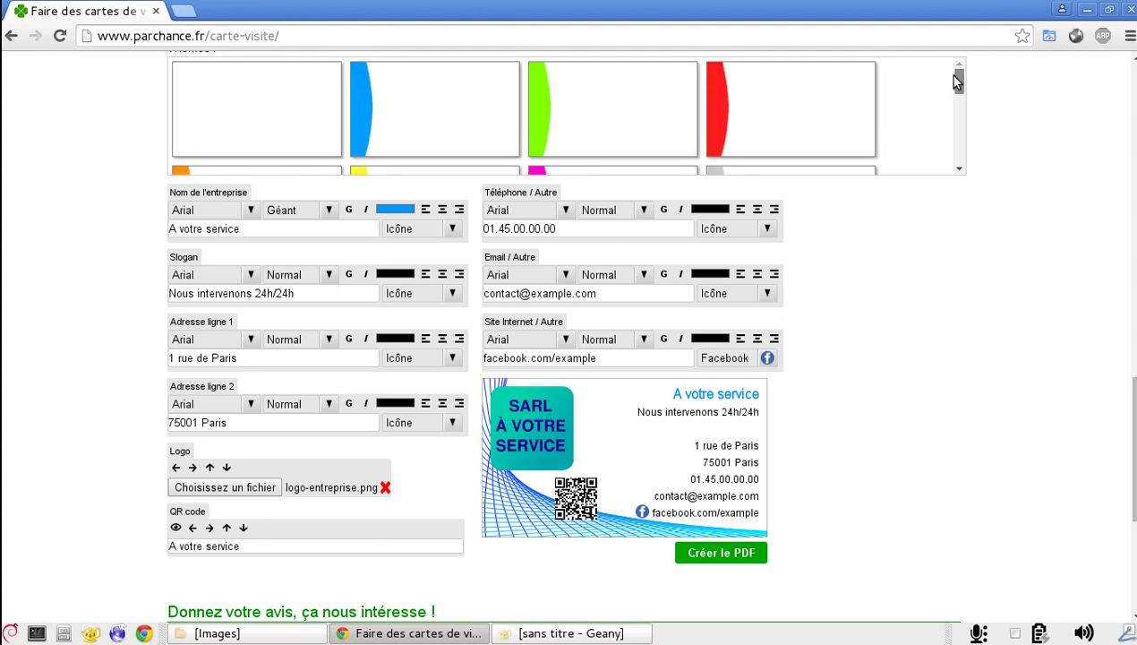
left_click(452, 122)
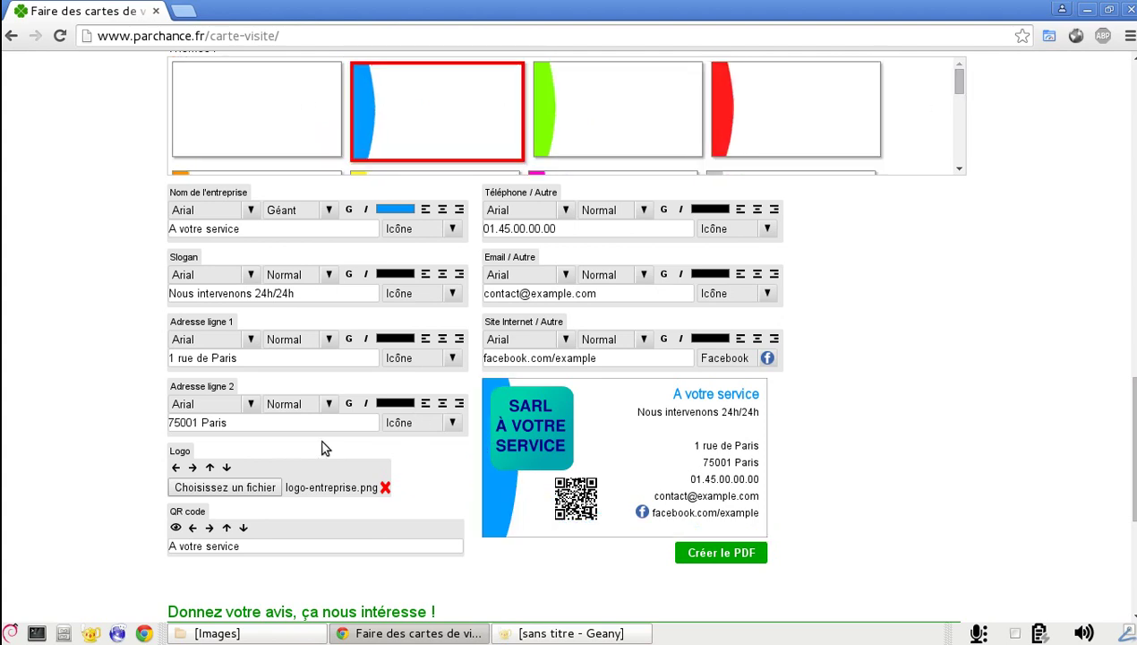
left_click(193, 467)
left_click(193, 467)
left_click(192, 466)
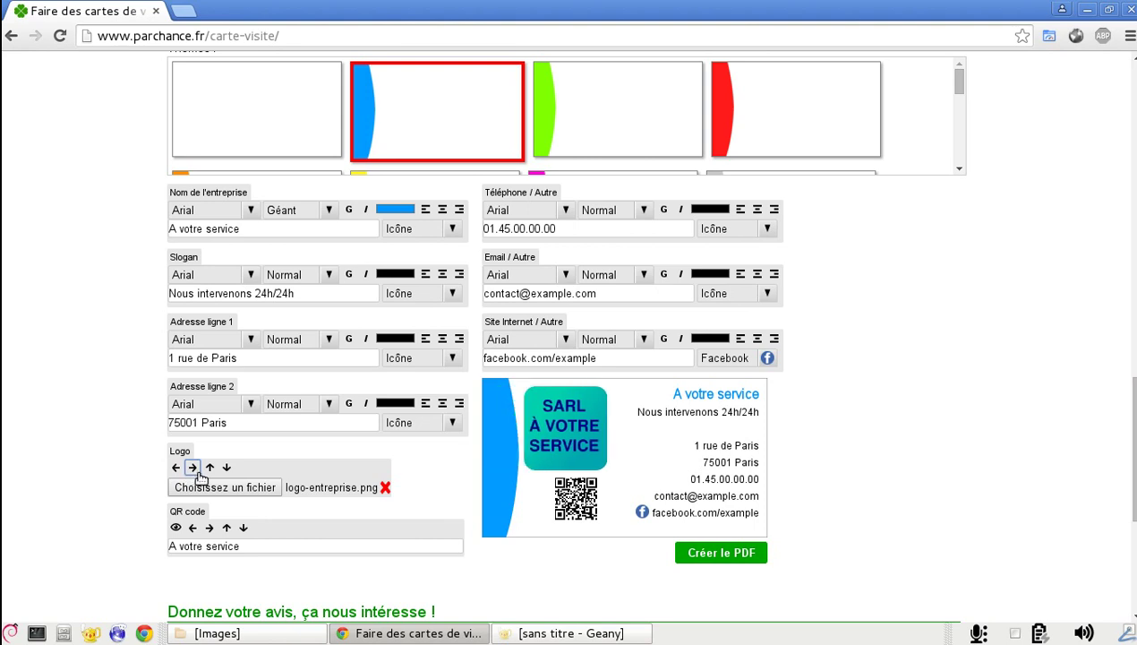
left_click(192, 467)
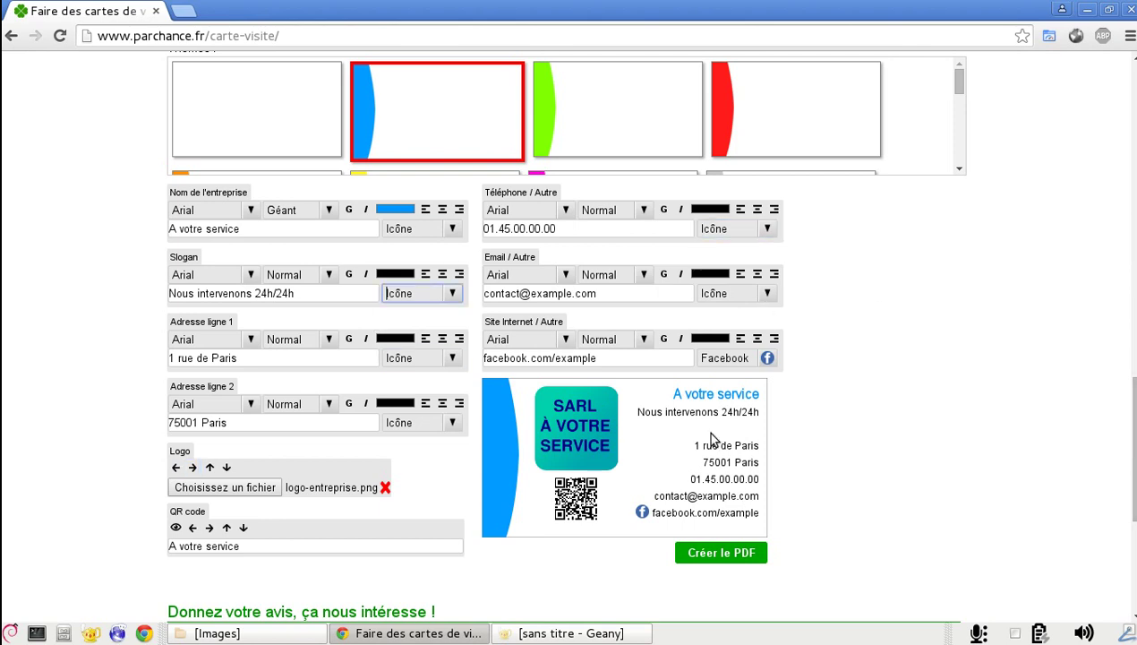
left_click(419, 426)
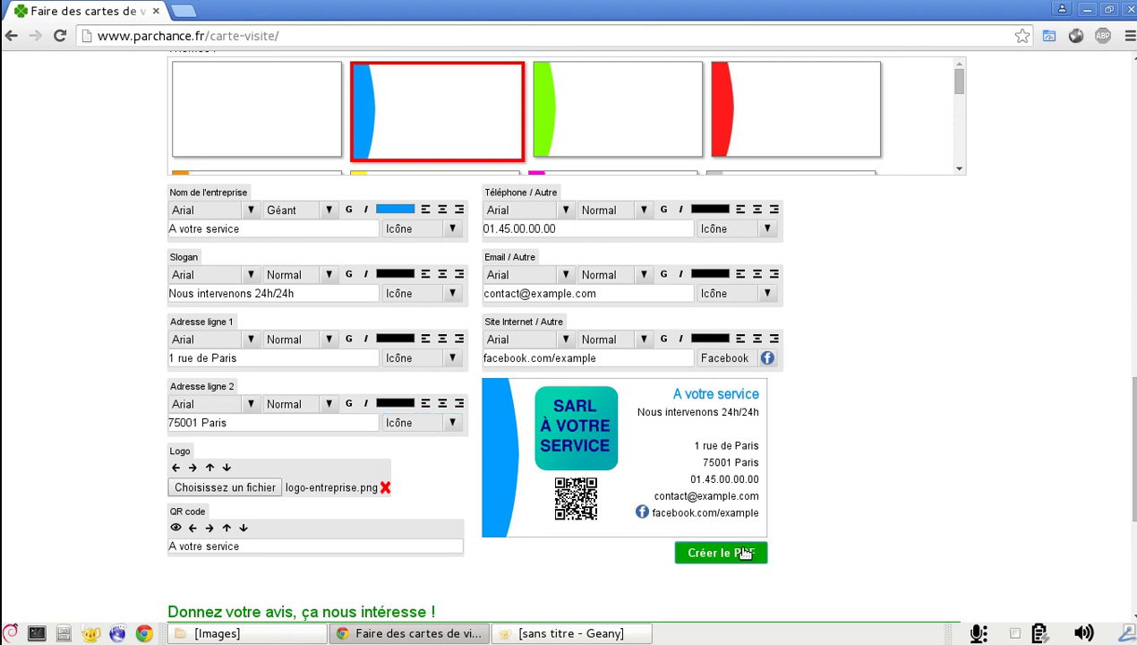
Generate the printable PDF sheet of cards with 'Créer le PDF' and view it in Chrome
left_click(745, 553)
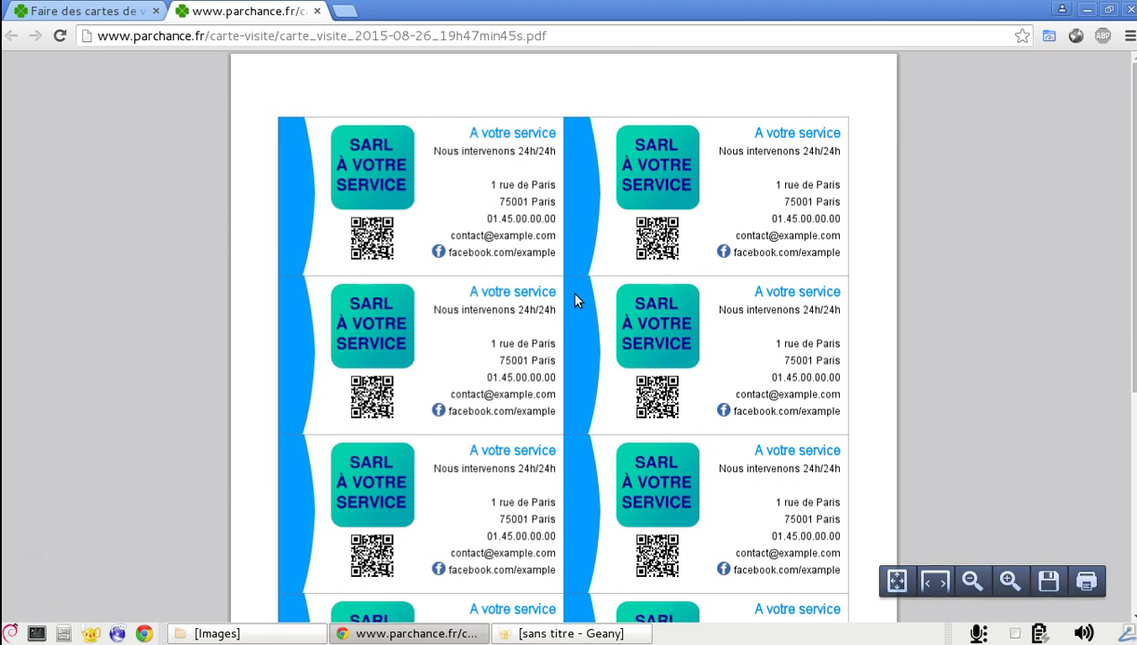
left_click_drag(1132, 297, 1133, 319)
mouse_move(1064, 578)
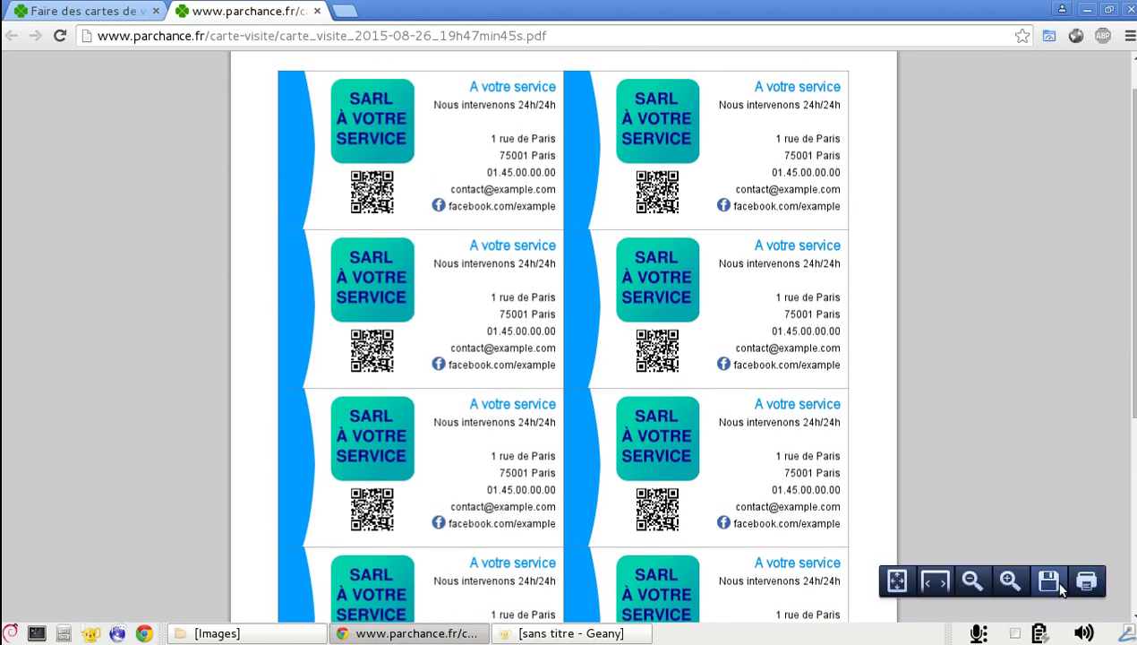